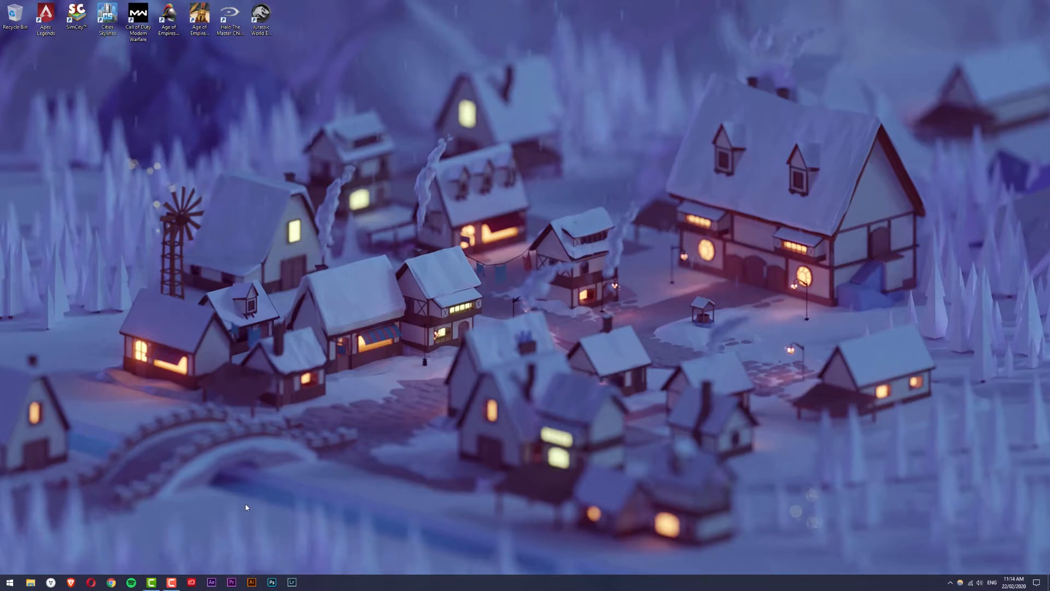
Search the web for "adobe creative cloud" in Chrome and open the official Adobe Creative Cloud page
left_click(112, 583)
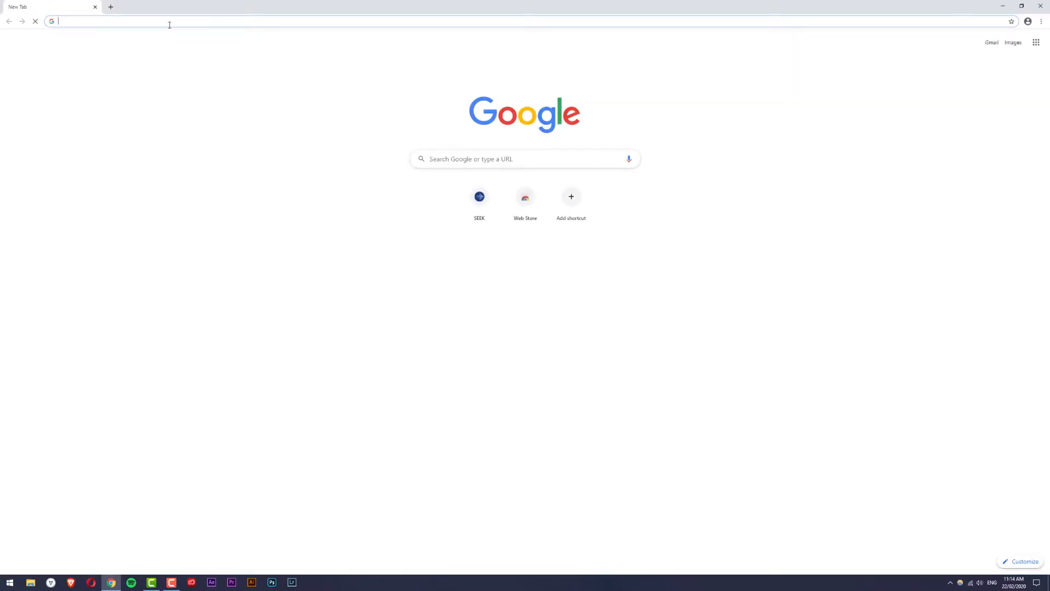
type("dobe")
key("BackSpace")
key("BackSpace")
key("BackSpace")
key("BackSpace")
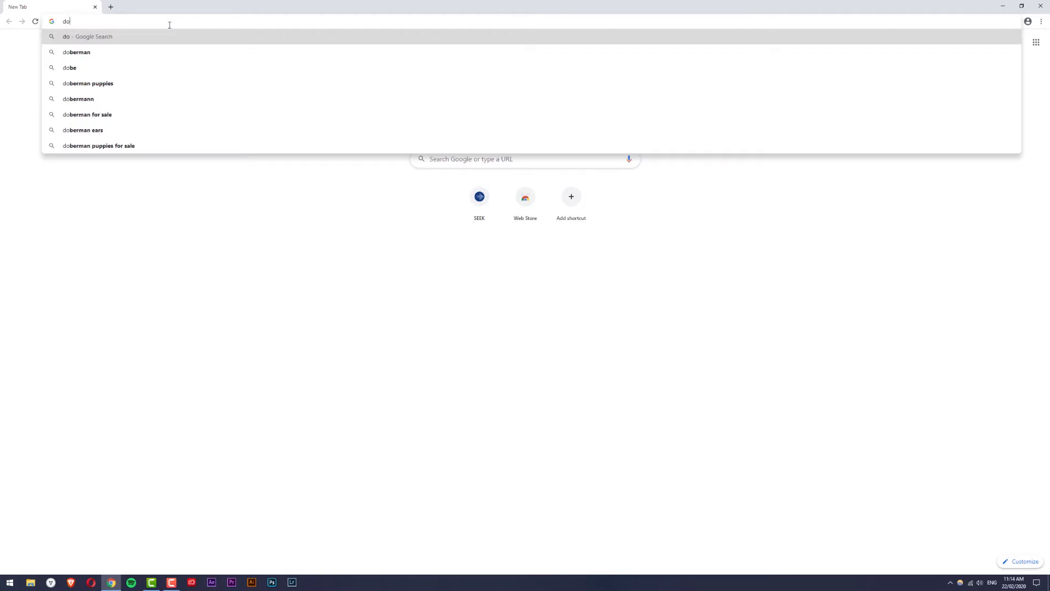
type("adobe c")
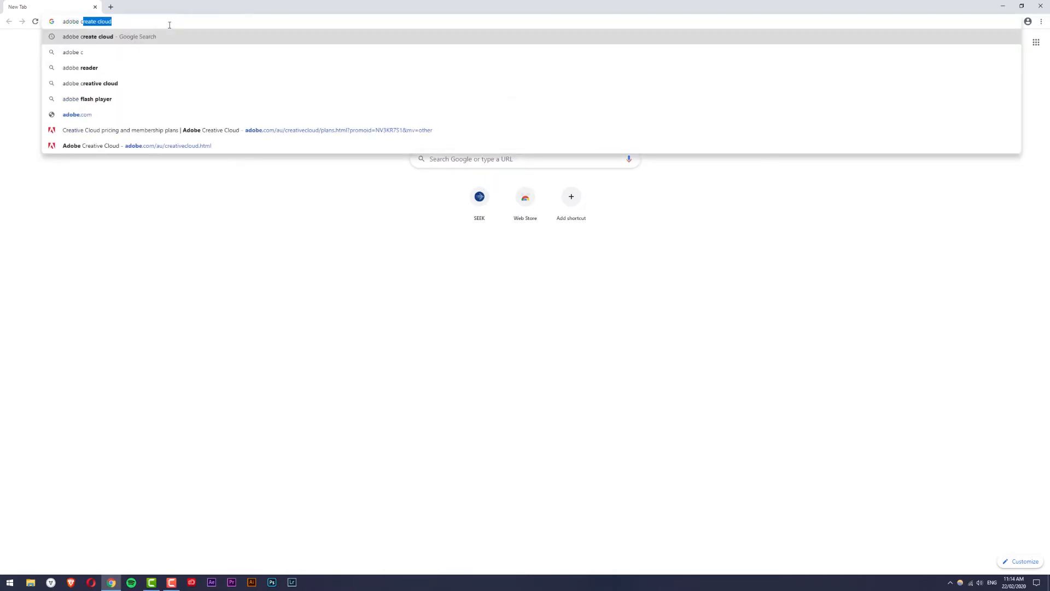
type("reative cloud")
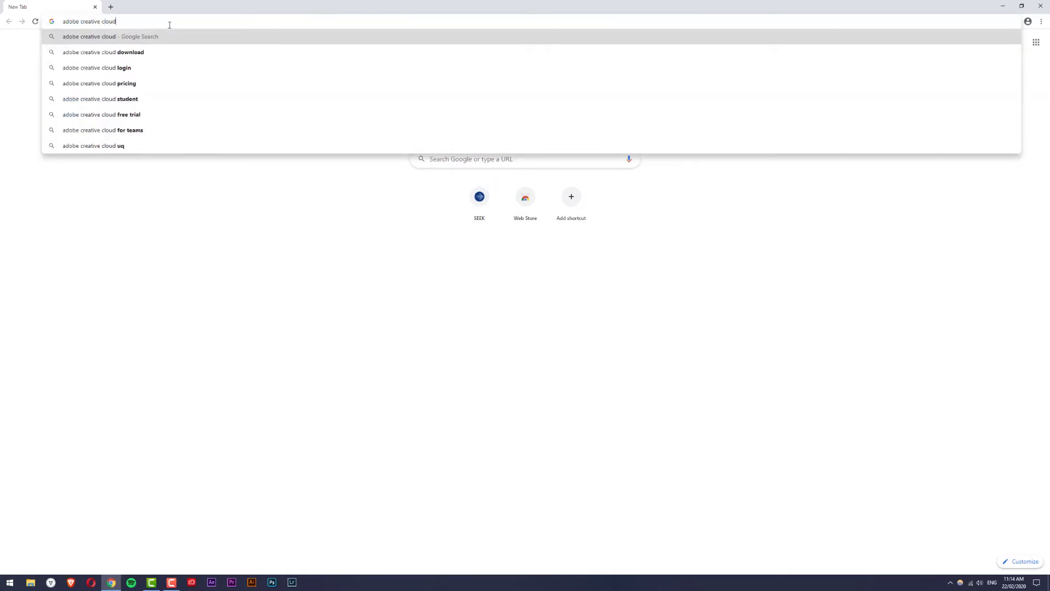
key("Return")
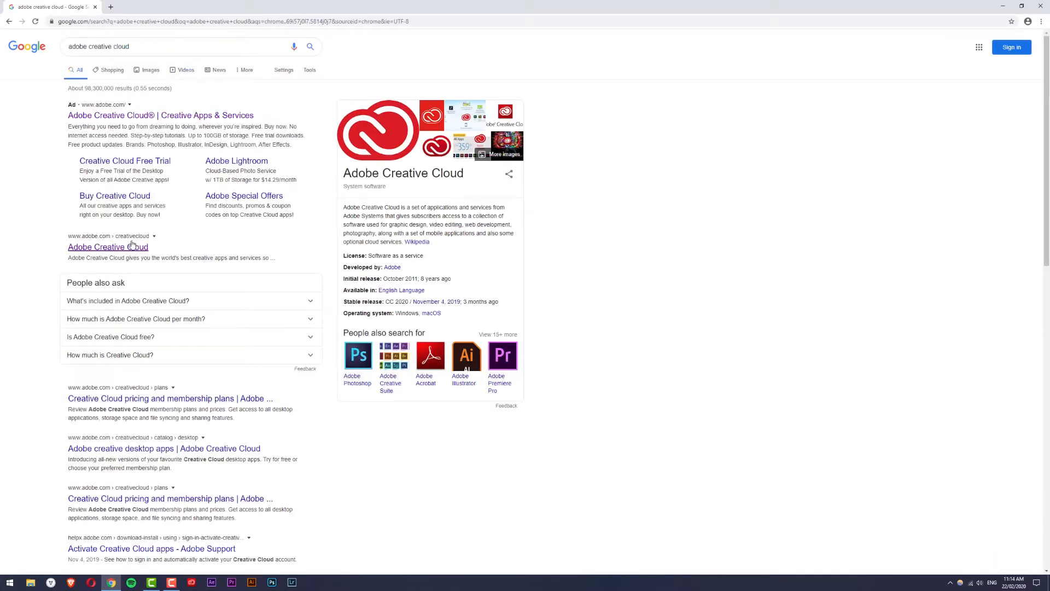
left_click(132, 244)
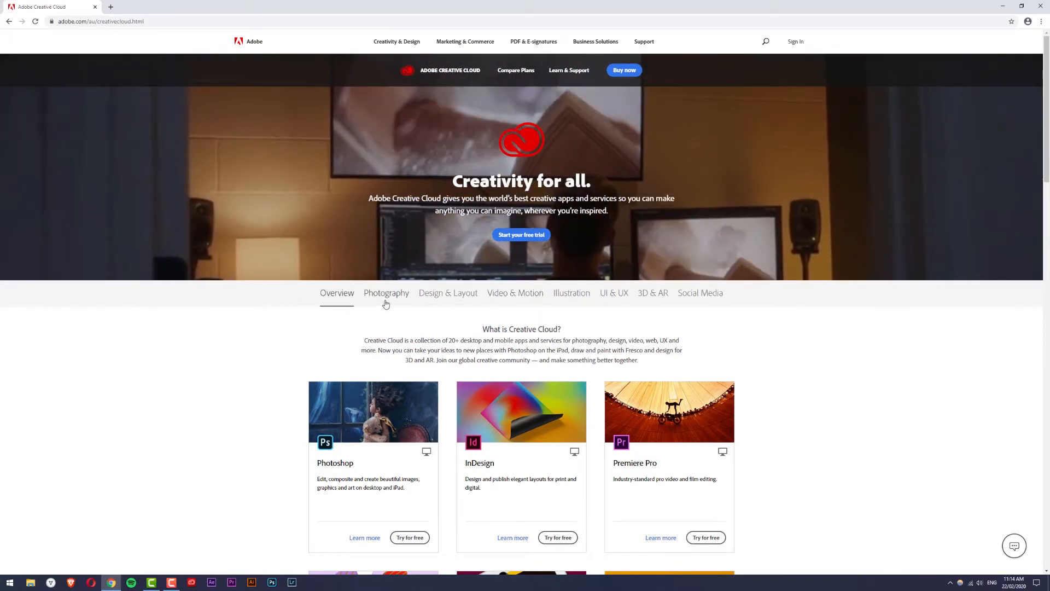
Look over the apps and services included in Creative Cloud and open the plan comparison
scroll(452, 249, "down", 2)
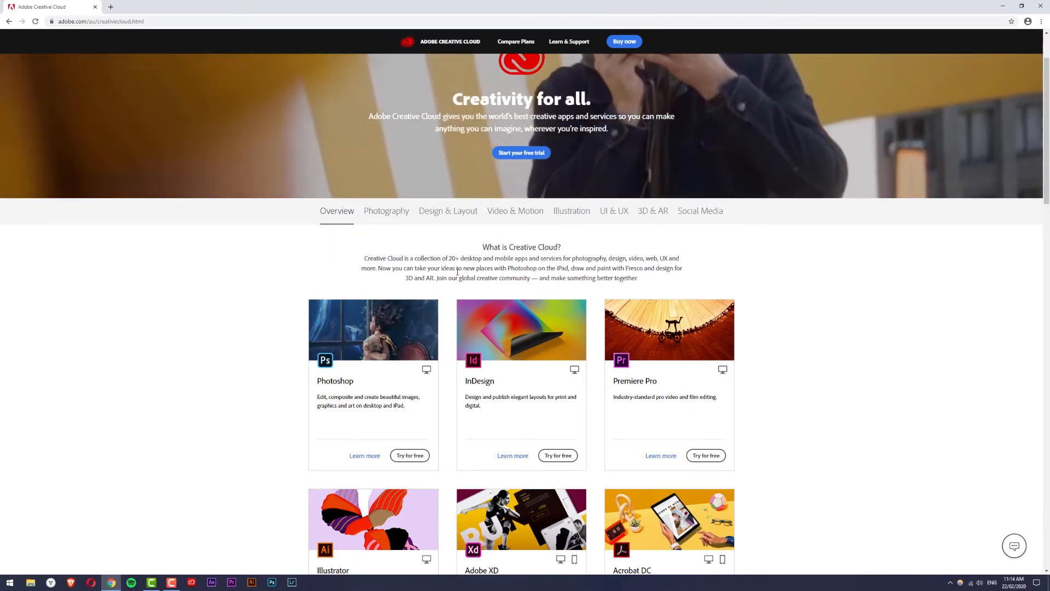
scroll(478, 288, "down", 3)
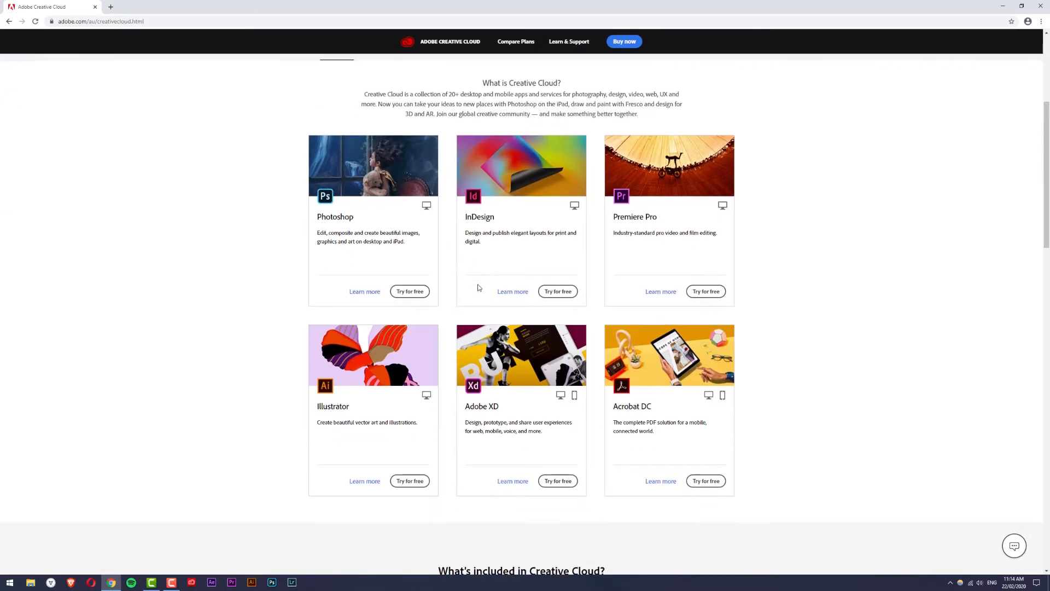
scroll(469, 403, "down", 3)
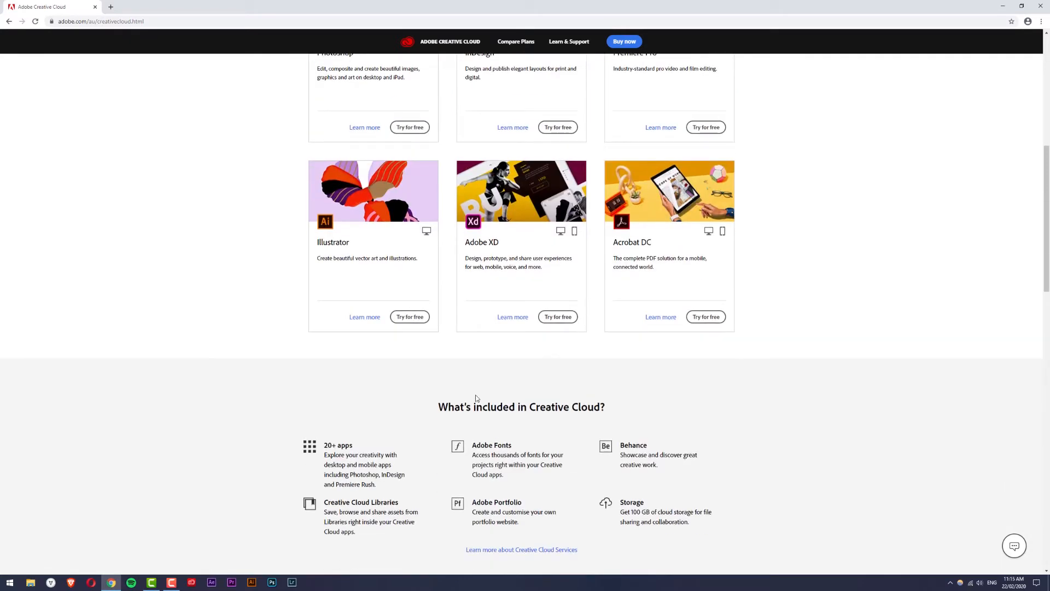
scroll(495, 384, "up", 7)
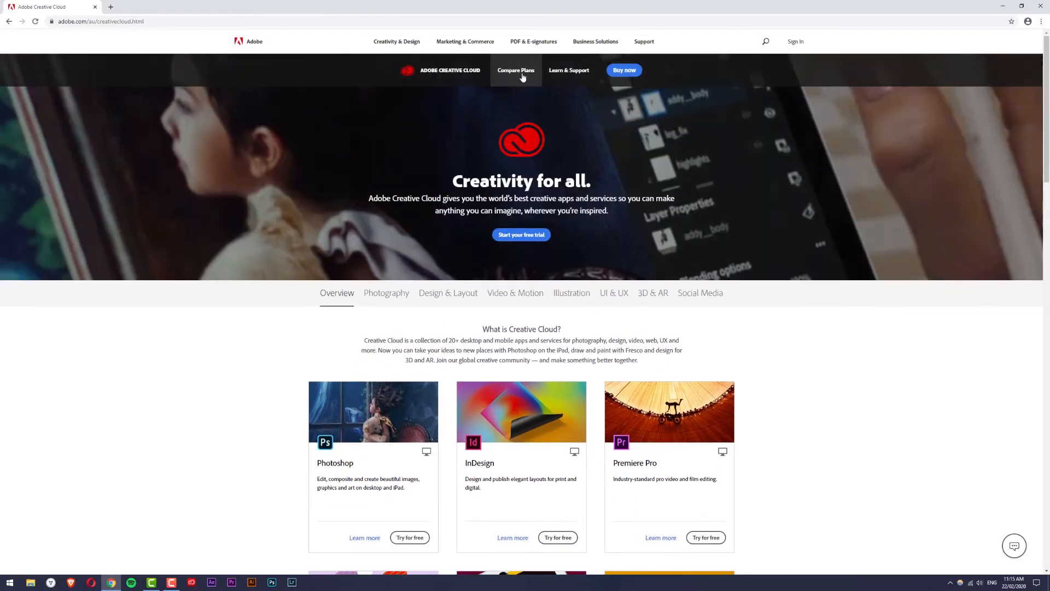
left_click(516, 70)
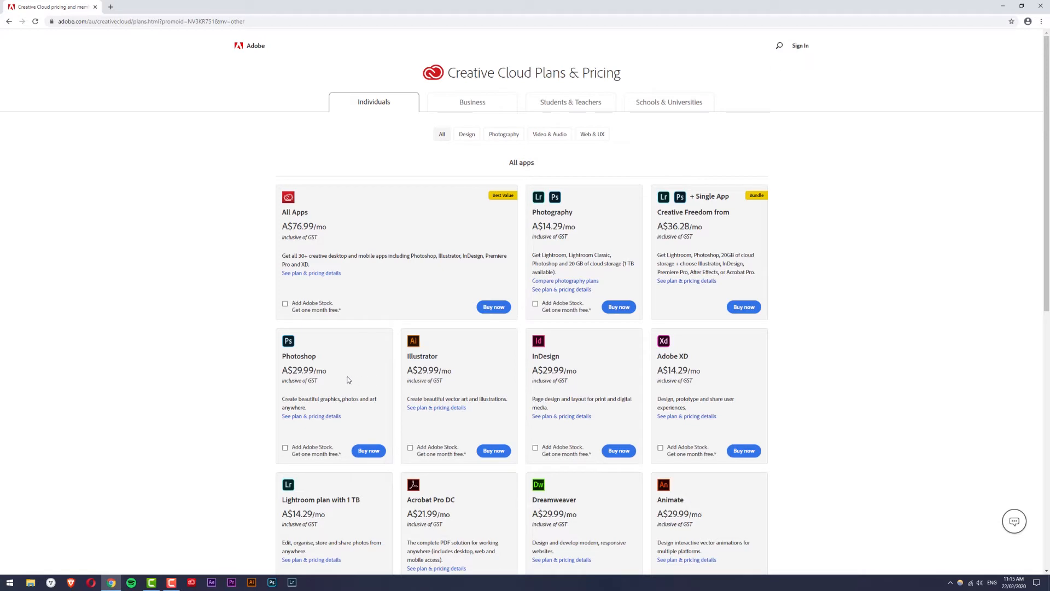
Examine the individual plans for all apps and their monthly prices
scroll(348, 380, "down", 2)
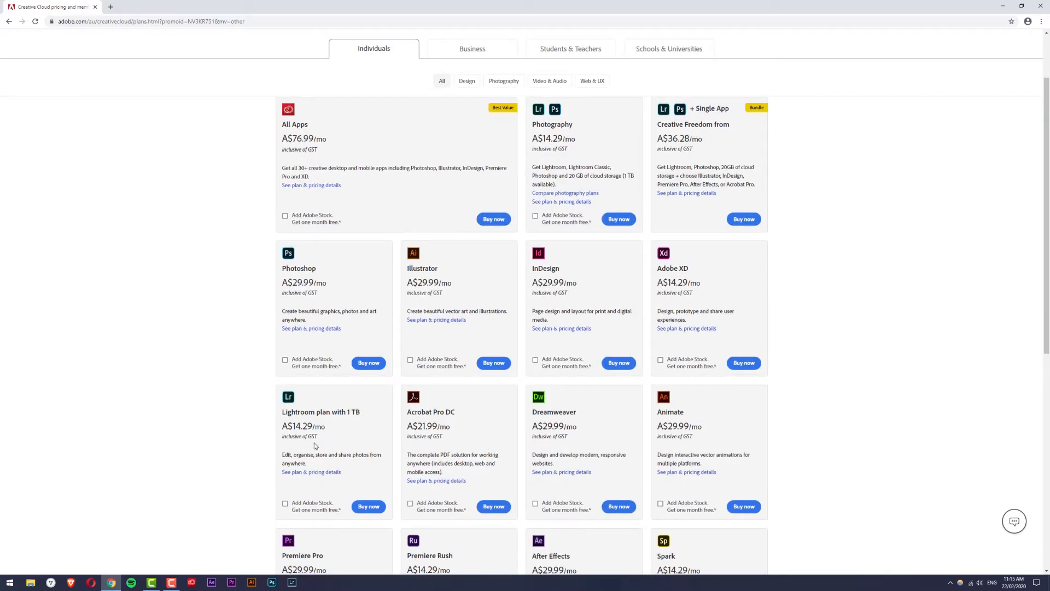
scroll(364, 455, "down", 3)
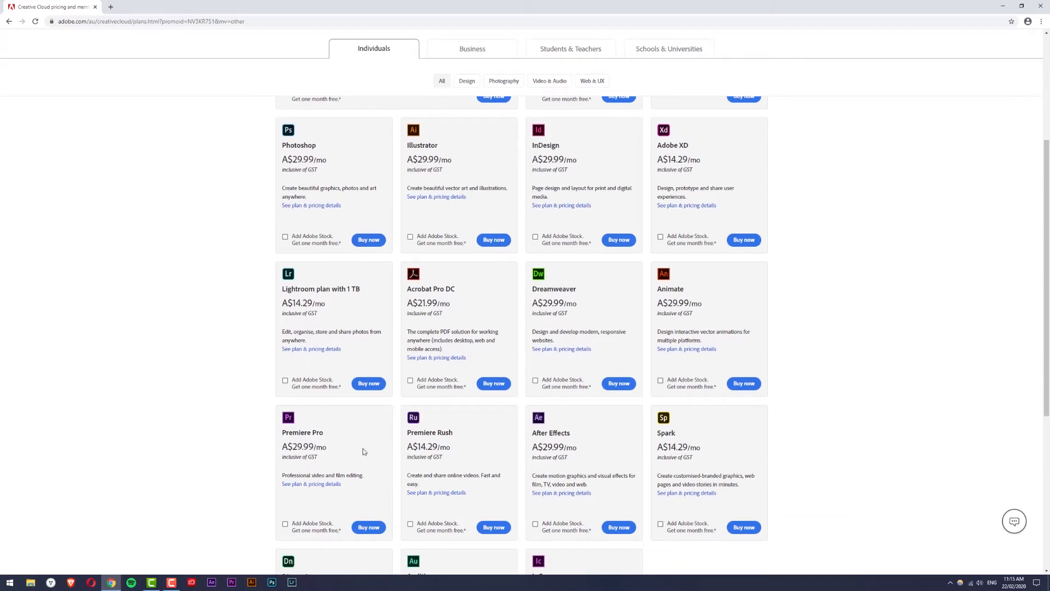
scroll(383, 461, "up", 4)
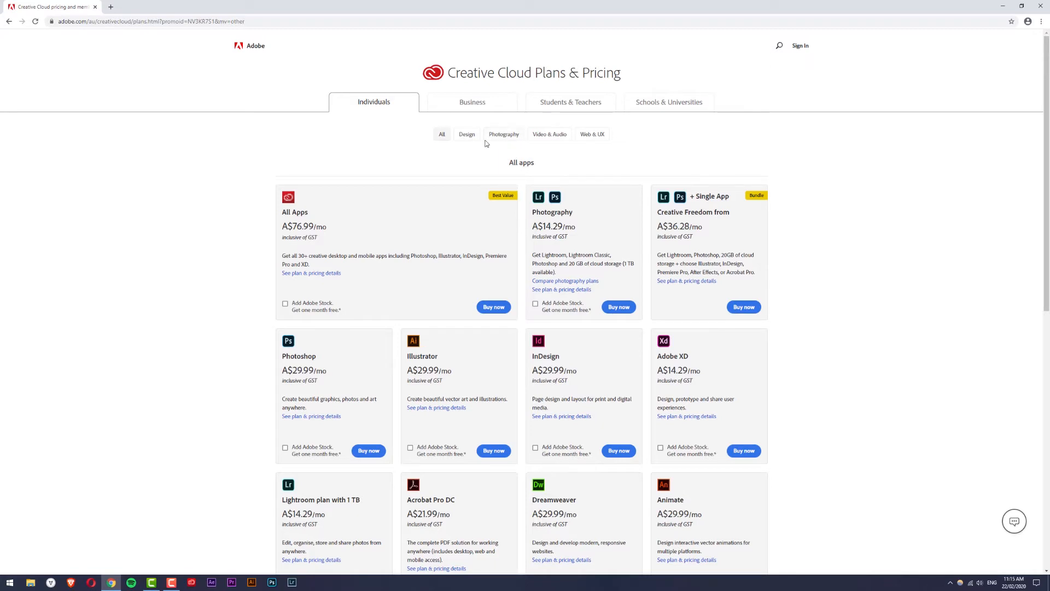
Review the individual plans filtered by Design, Photography, Video & Audio and Web & UX, return to all apps, and close the browser
left_click(469, 137)
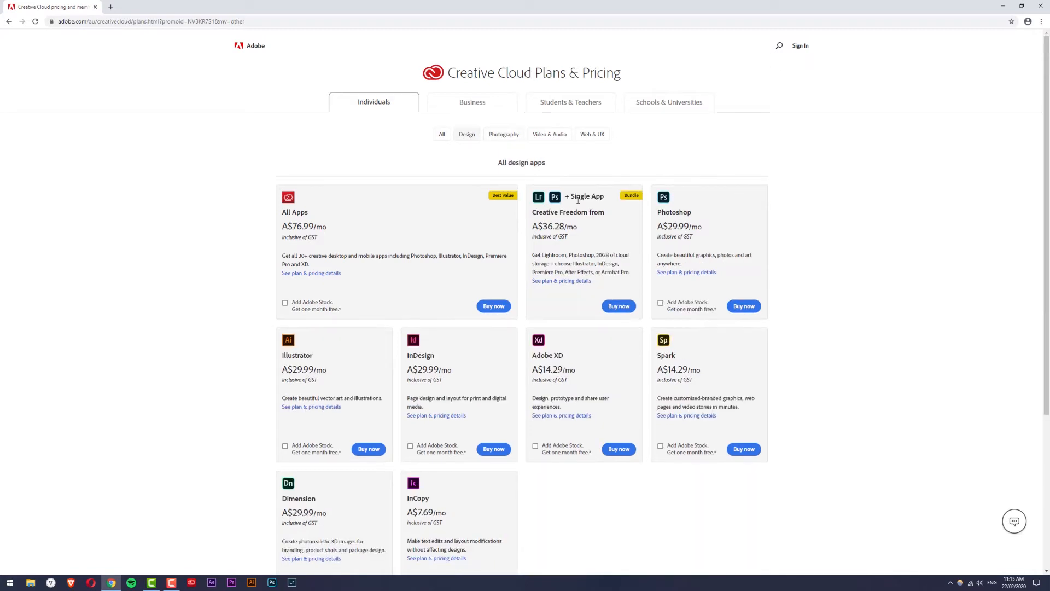
left_click(512, 139)
left_click(546, 141)
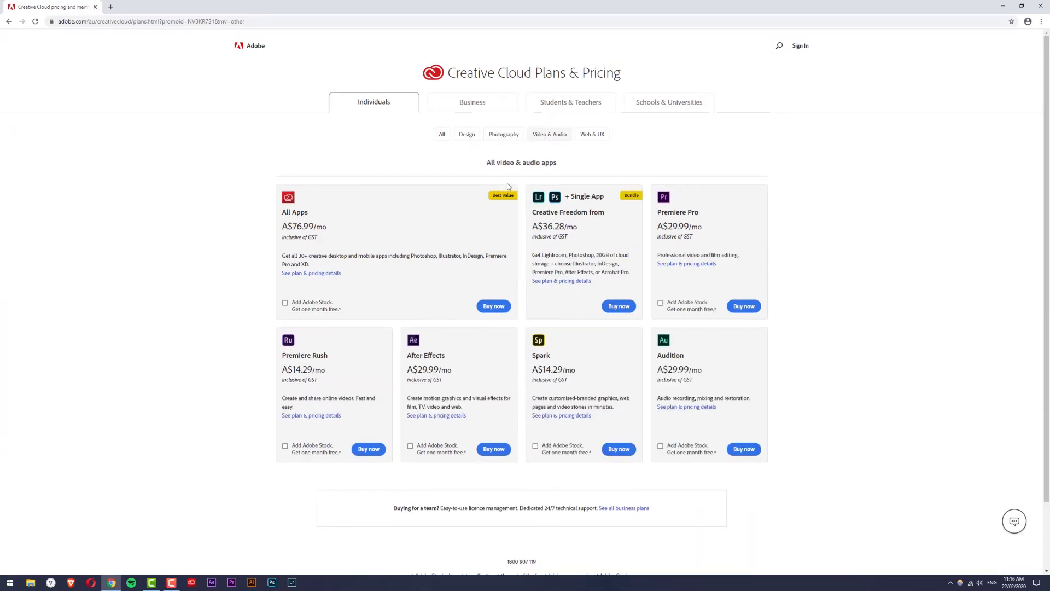
left_click(592, 136)
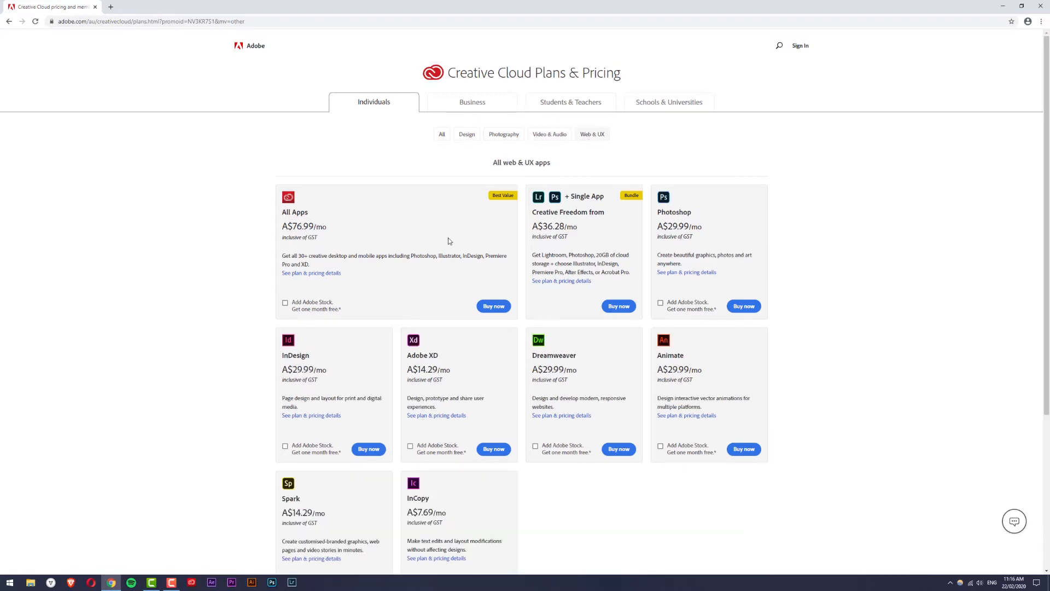
scroll(526, 361, "down", 3)
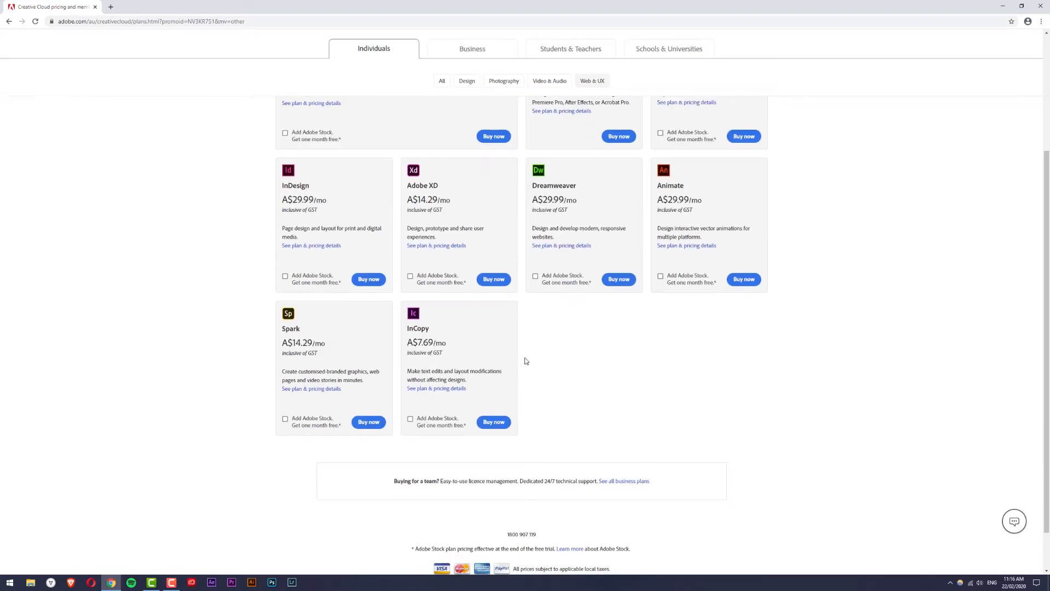
scroll(559, 374, "up", 3)
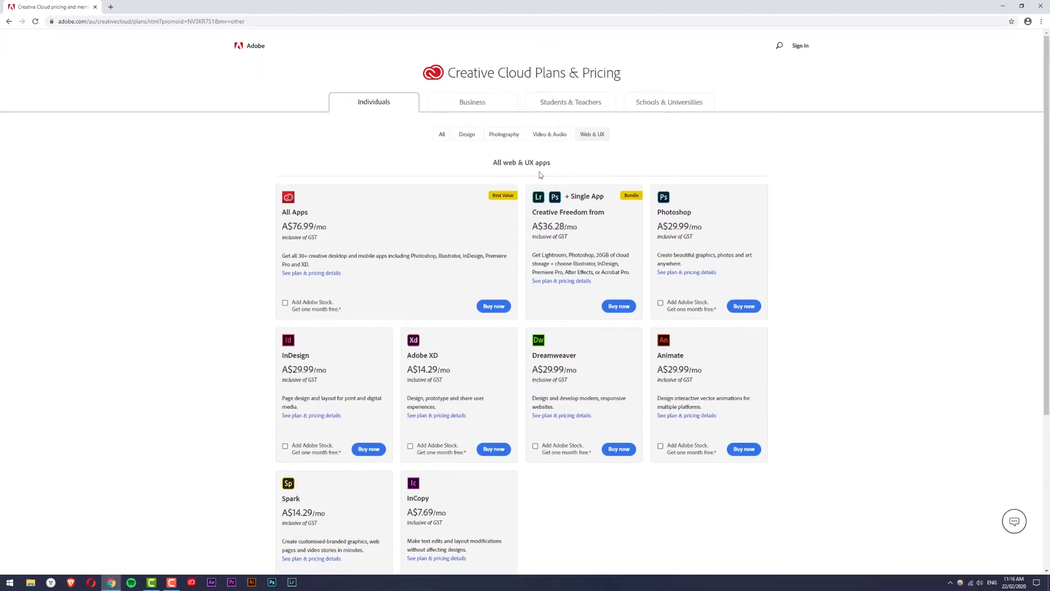
left_click(441, 135)
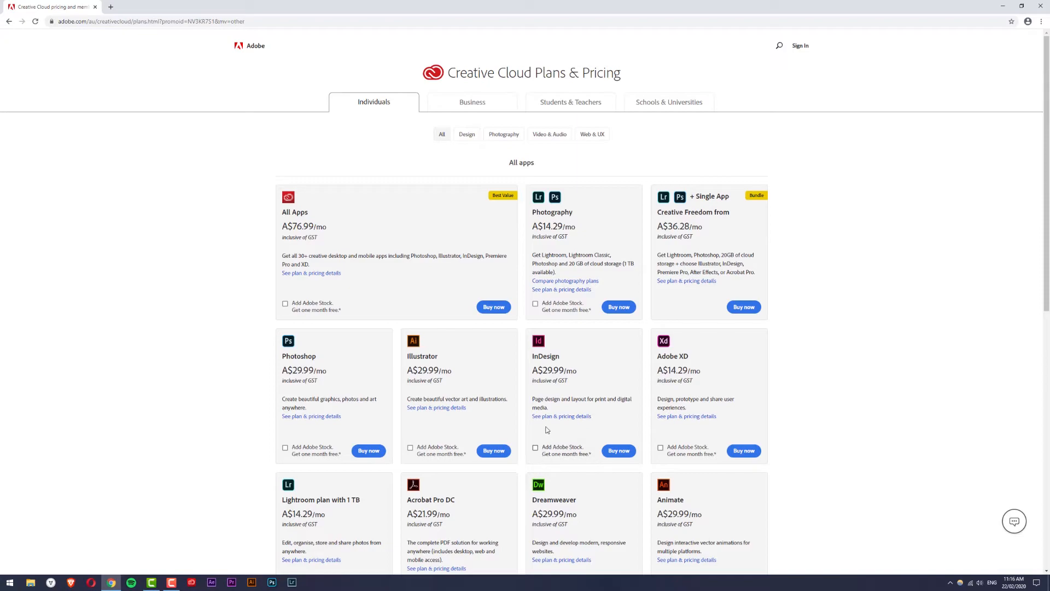
left_click(1041, 6)
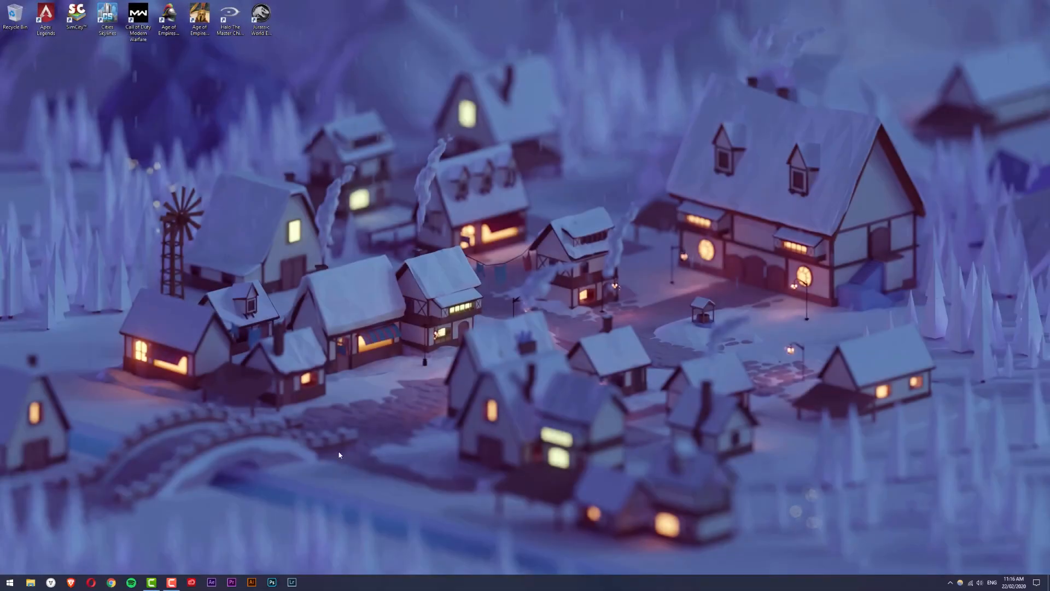
Switch to Creative Cloud Desktop, review the installed apps and those included in the subscription, and close it
left_click(191, 582)
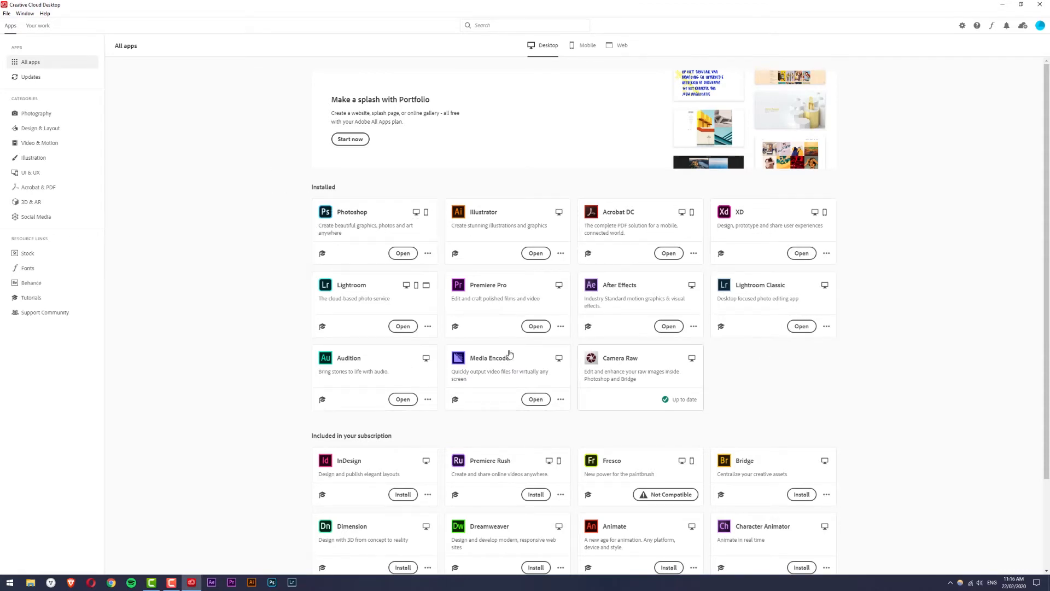
scroll(362, 241, "down", 2)
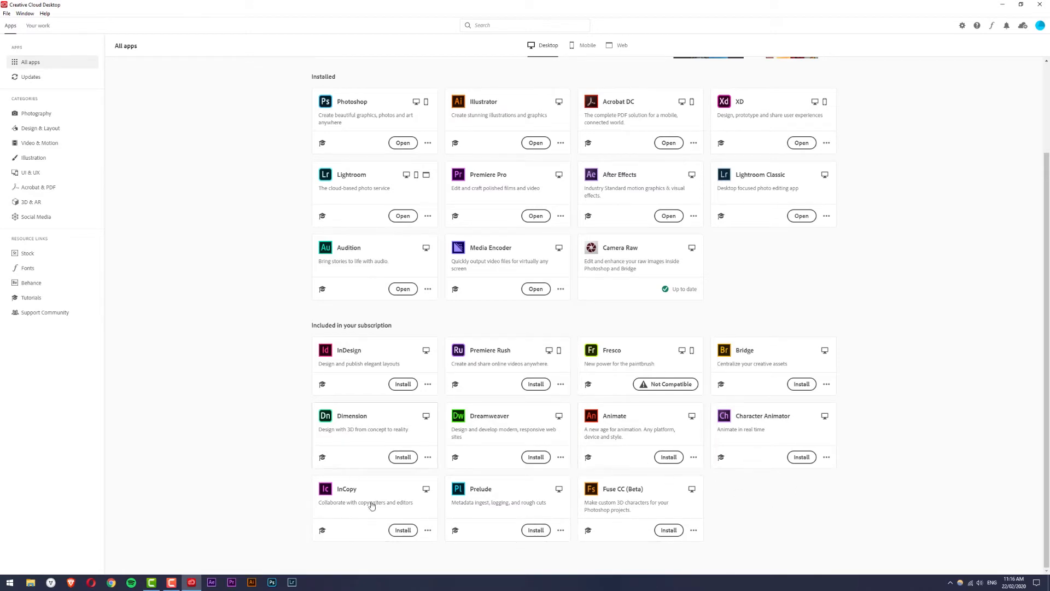
scroll(362, 476, "up", 2)
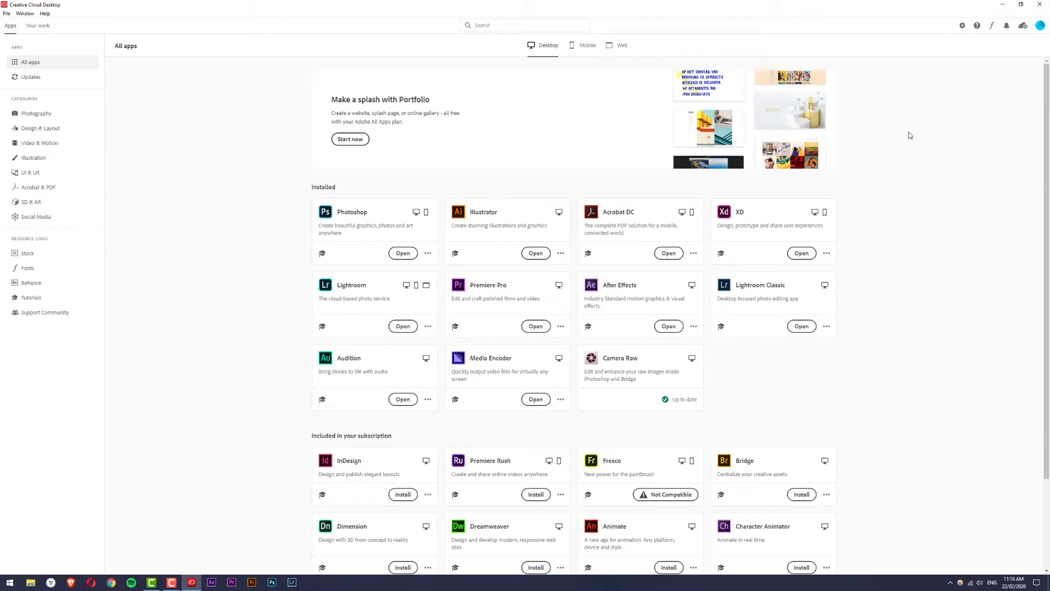
left_click(1036, 5)
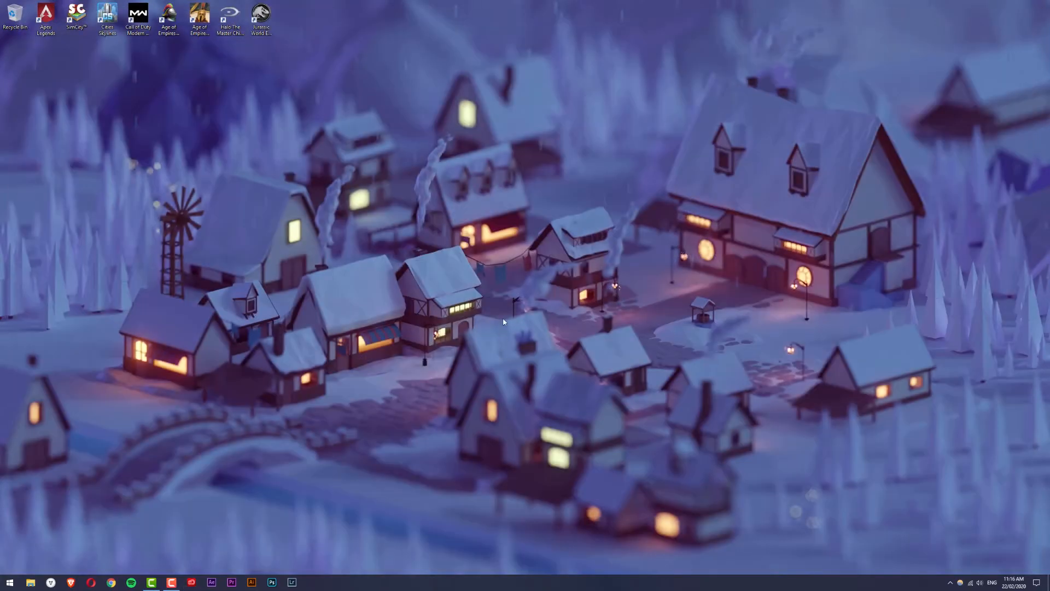
Launch Photoshop, start the interactive tour, and advance it to the lesson on document layers
left_click(273, 581)
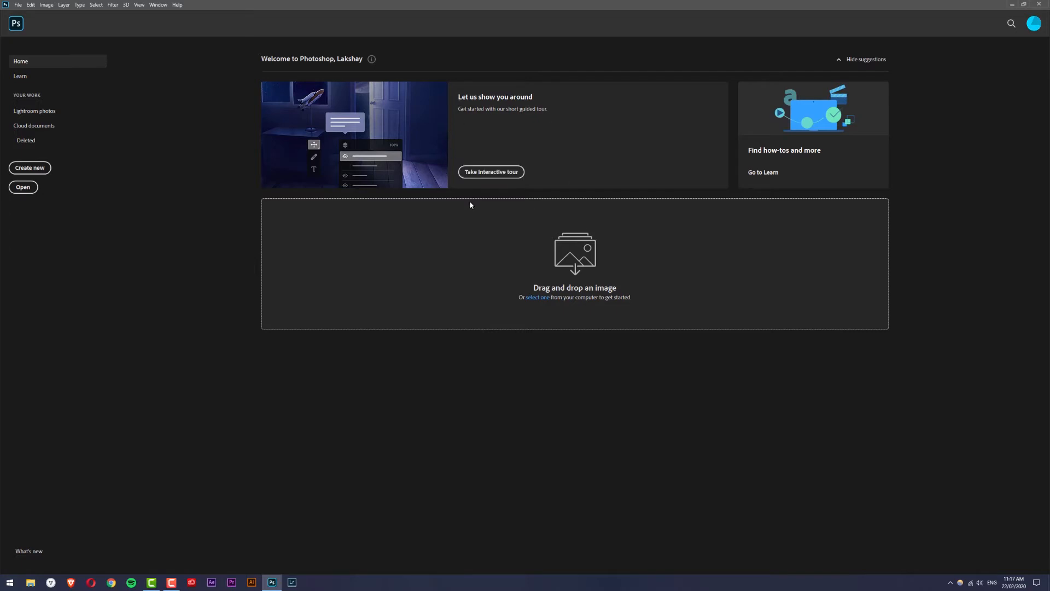
left_click(499, 175)
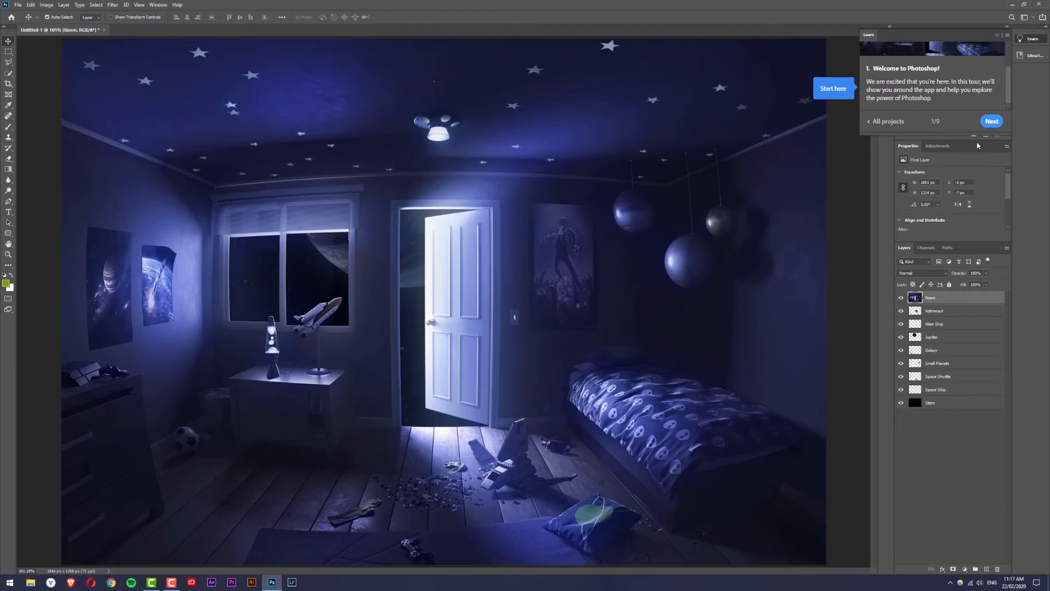
left_click(991, 121)
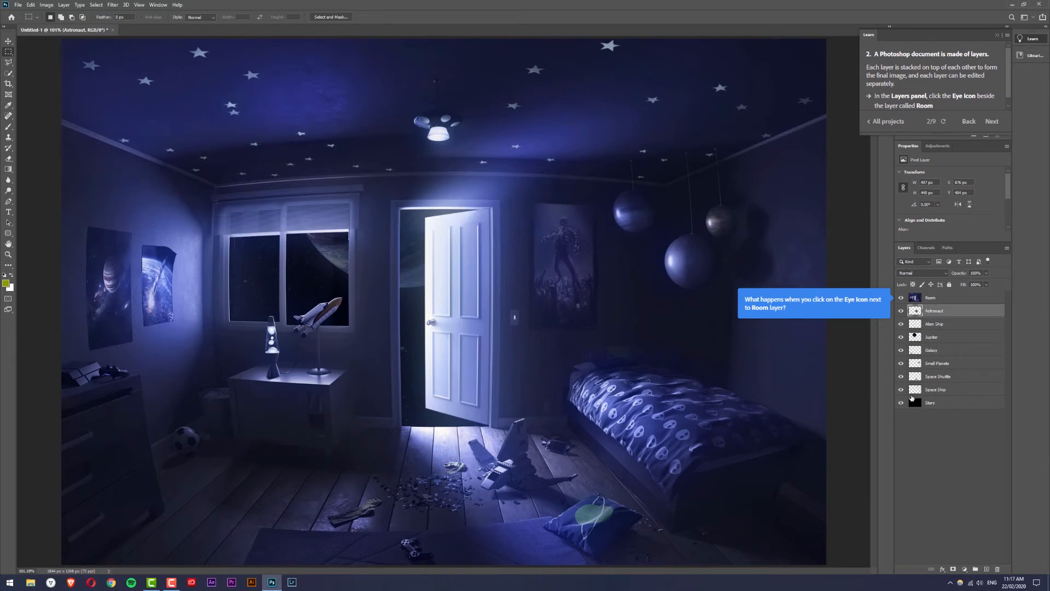
Hide the Room layer and, in the tour's third lesson, move the astronaut down and left to just below Jupiter
left_click(901, 298)
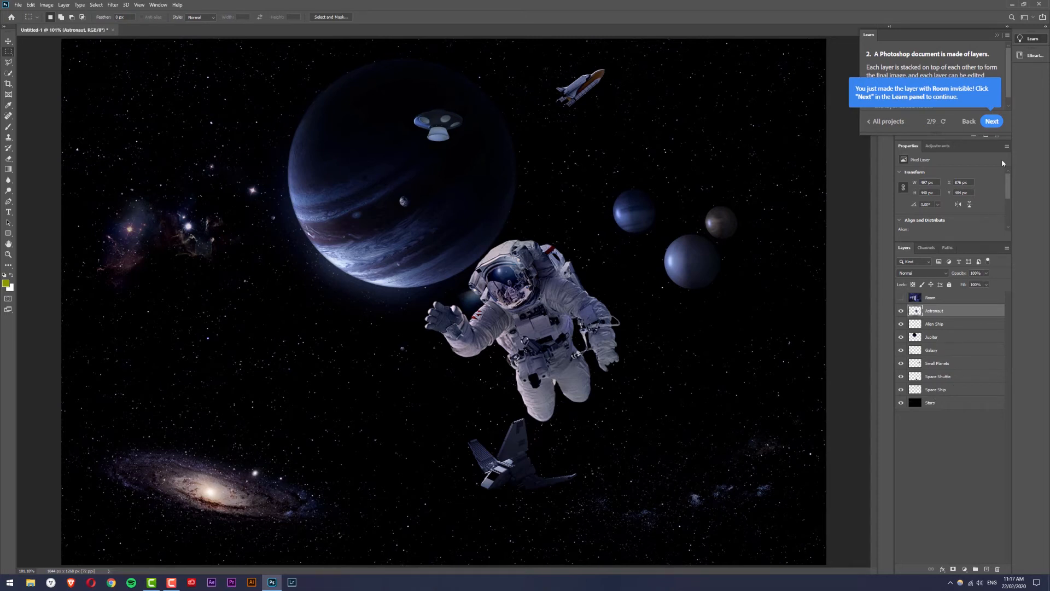
left_click(993, 121)
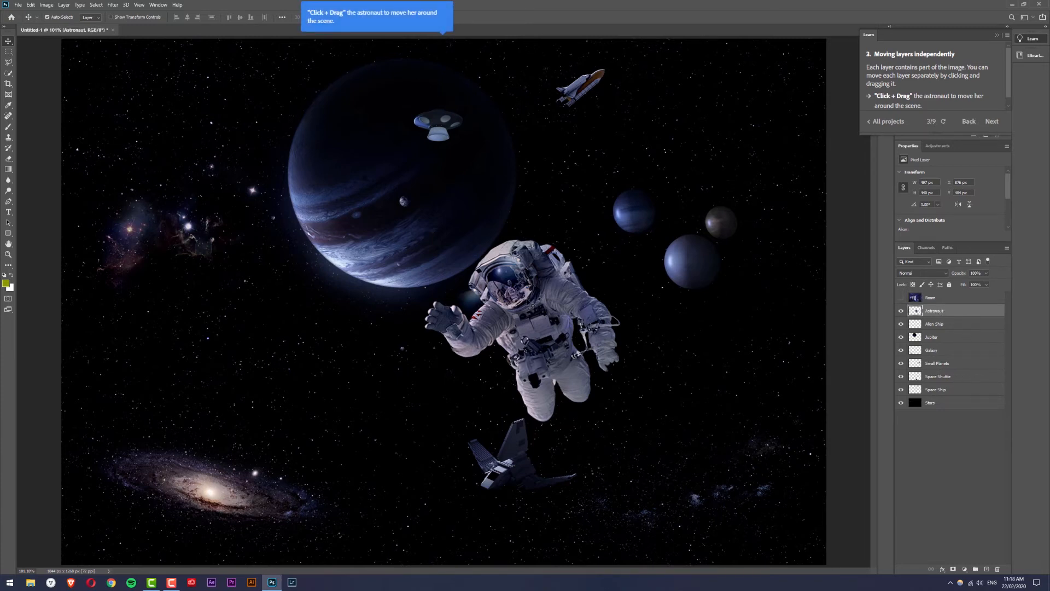
left_click_drag(539, 306, 351, 394)
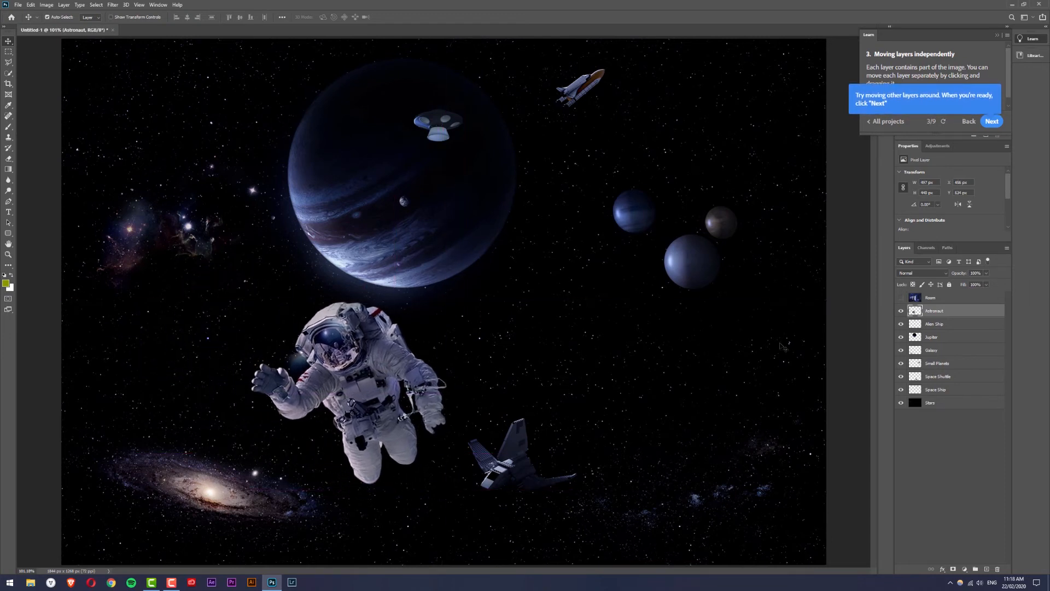
Advance the tour to the opacity lesson and lower the Galaxy layer's opacity to 25%
left_click(992, 122)
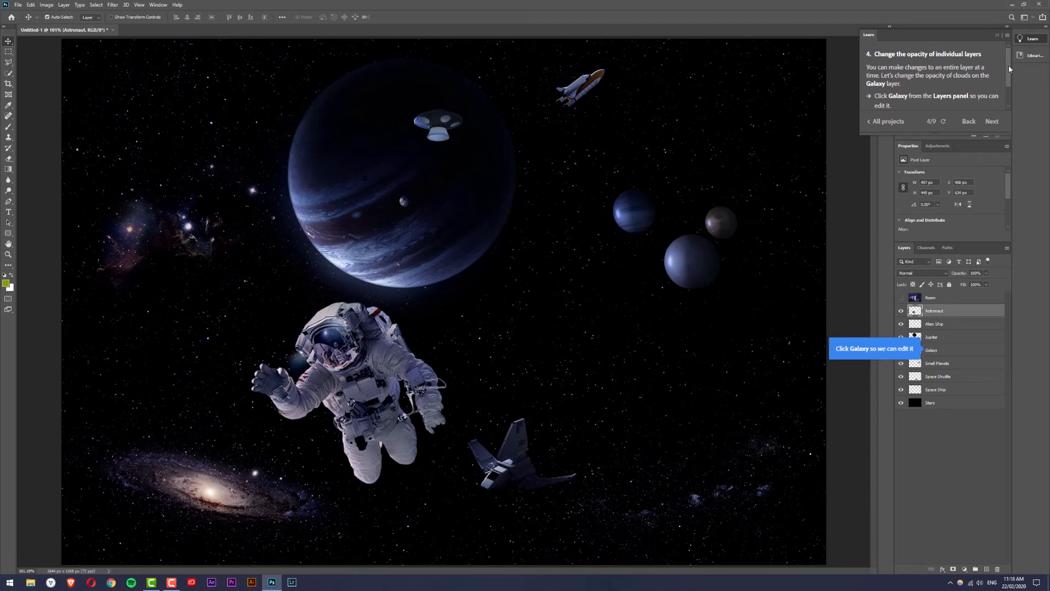
left_click_drag(1009, 70, 1009, 92)
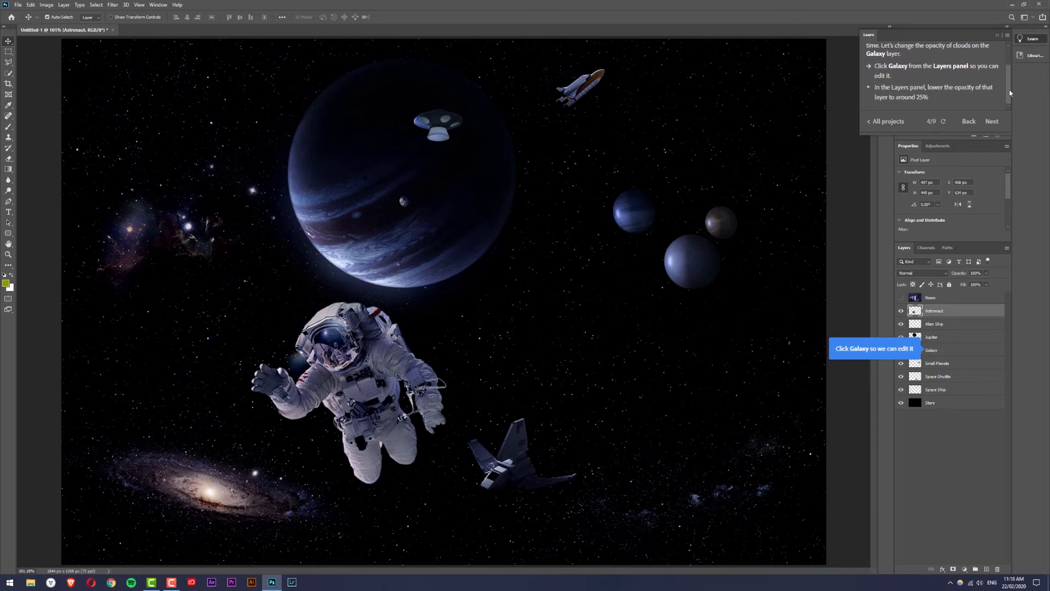
left_click(946, 353)
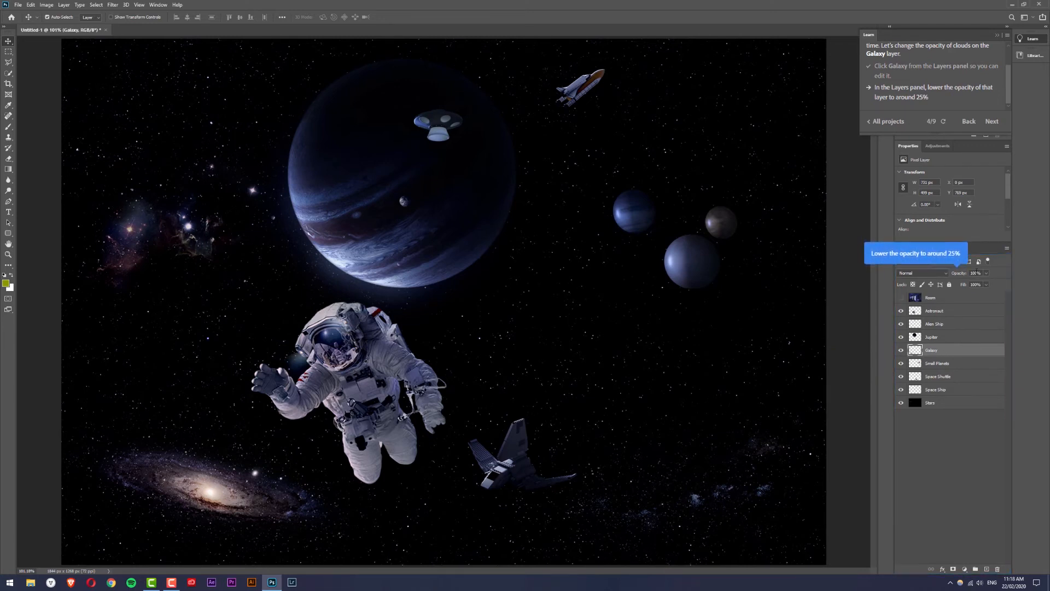
left_click(986, 273)
left_click_drag(988, 283, 959, 285)
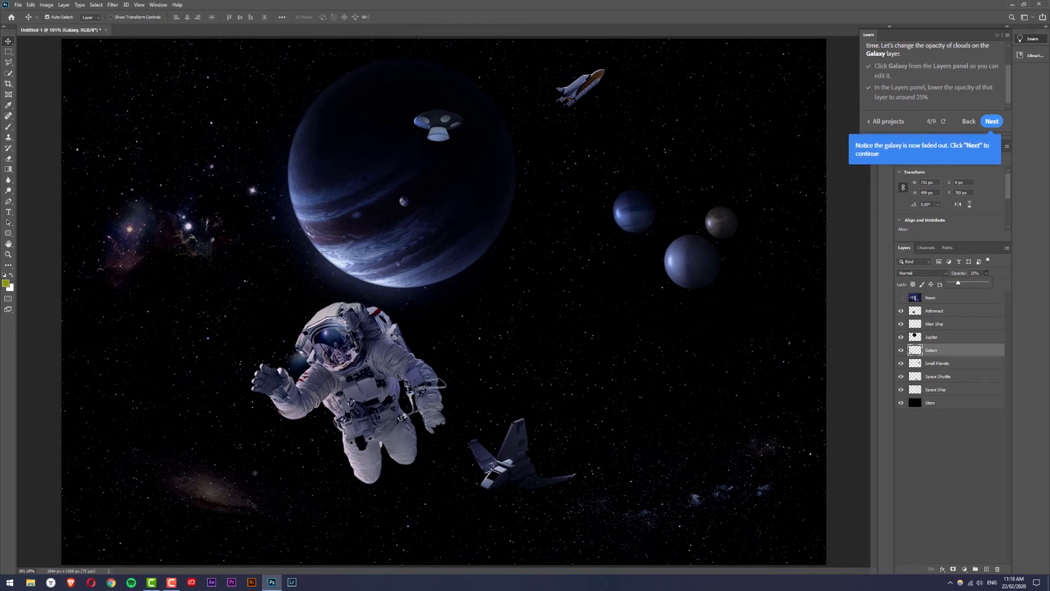
Advance the tour to the image adjustments lesson and shift the Jupiter layer's hue from blue to pink with Hue/Saturation
left_click(996, 122)
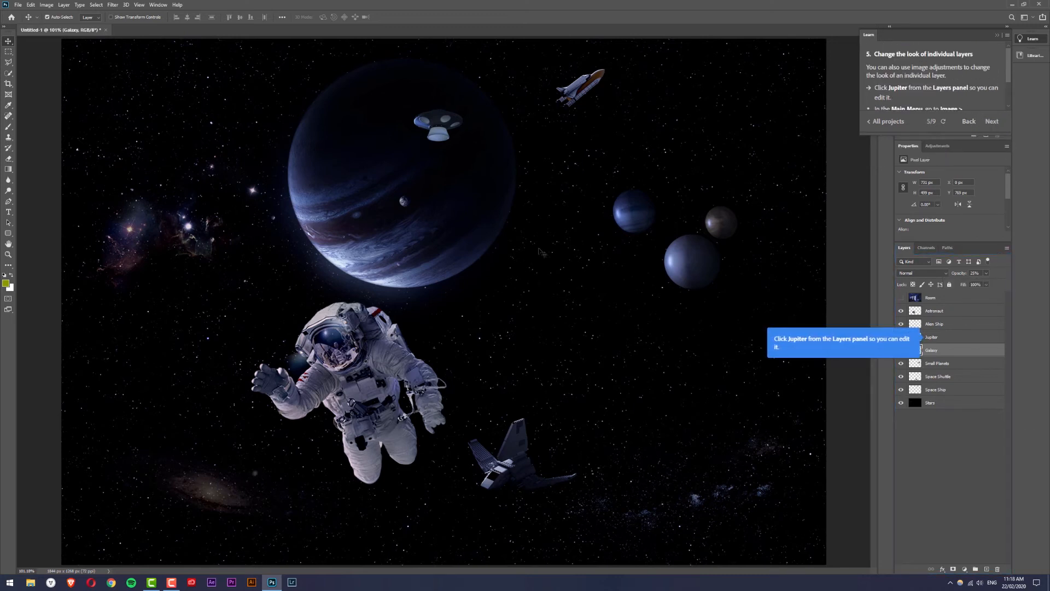
left_click(940, 339)
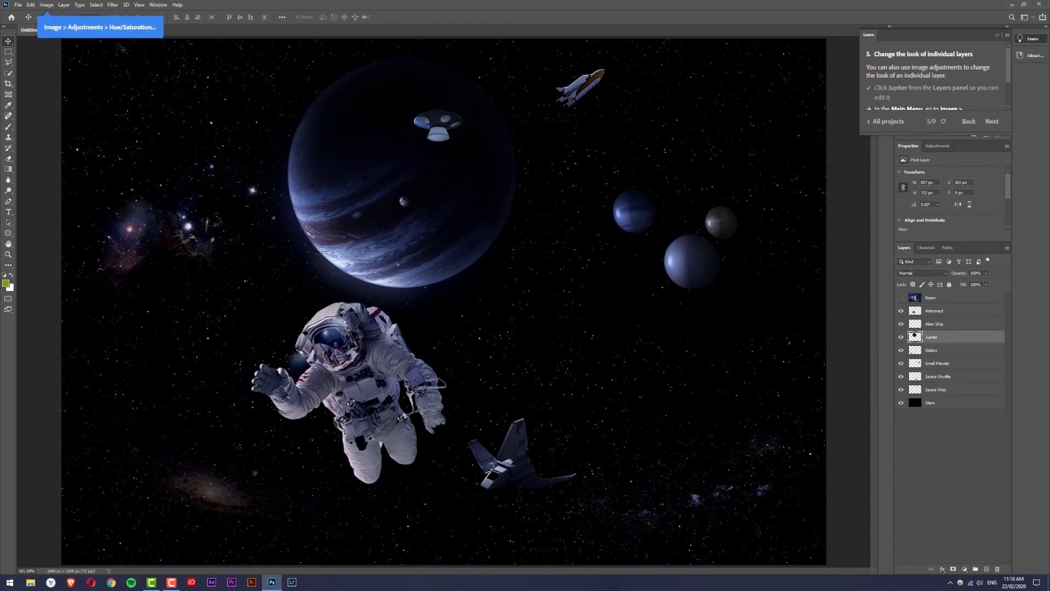
left_click(47, 6)
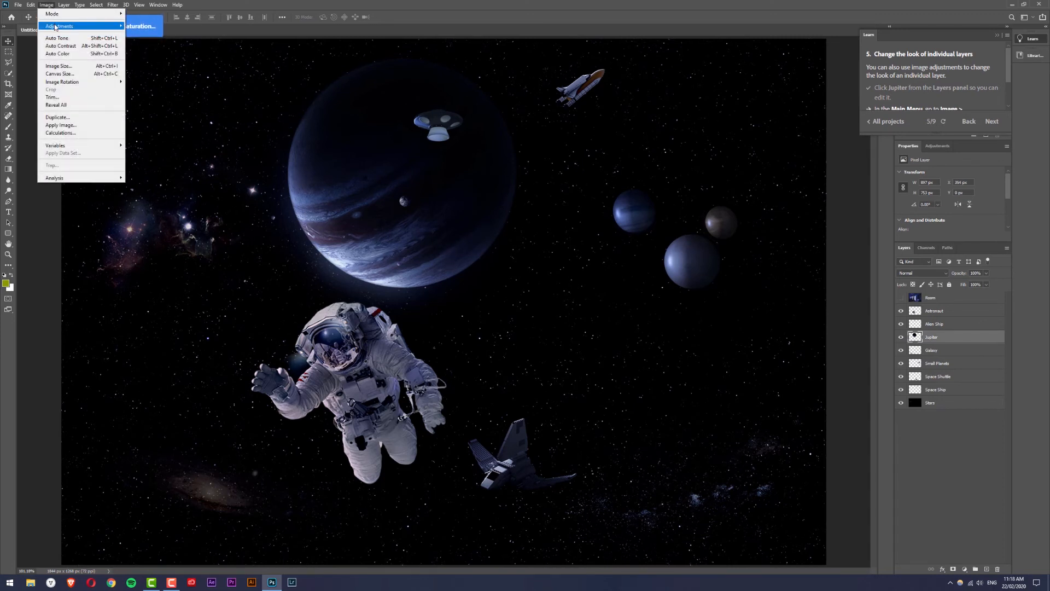
mouse_move(56, 26)
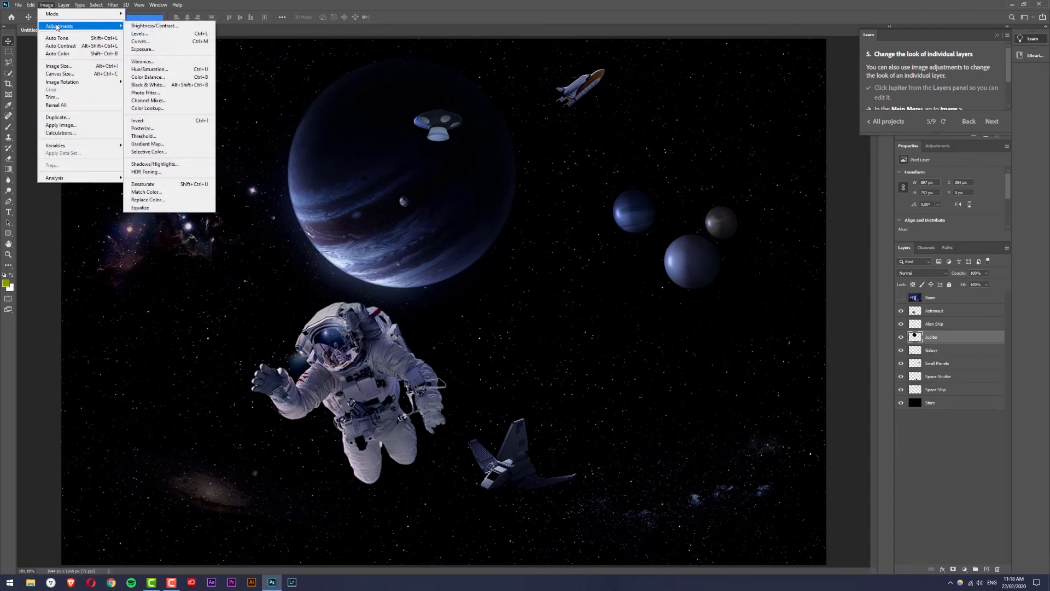
left_click(172, 74)
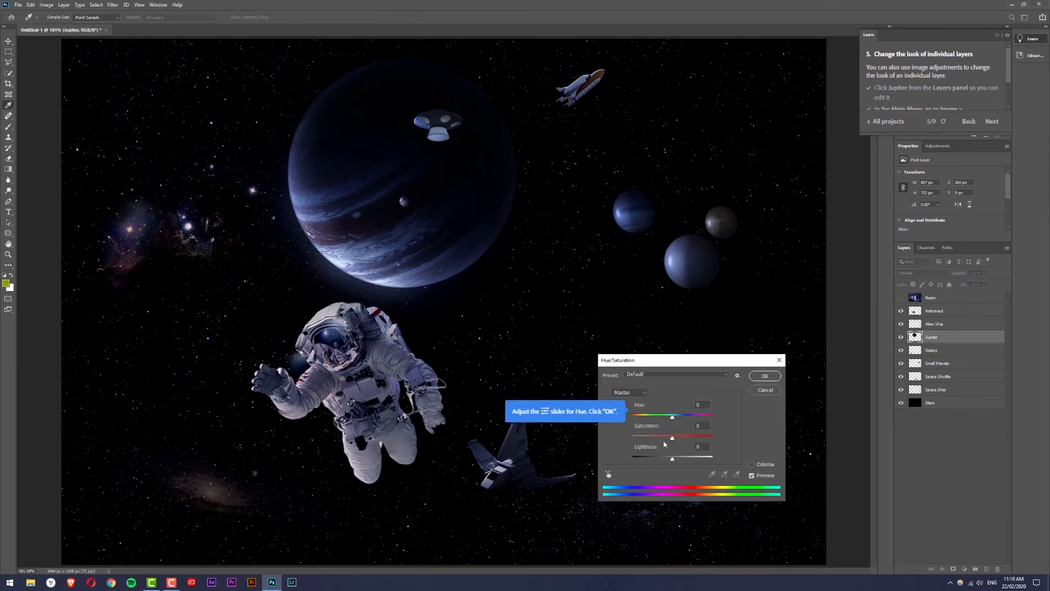
left_click_drag(673, 418, 700, 421)
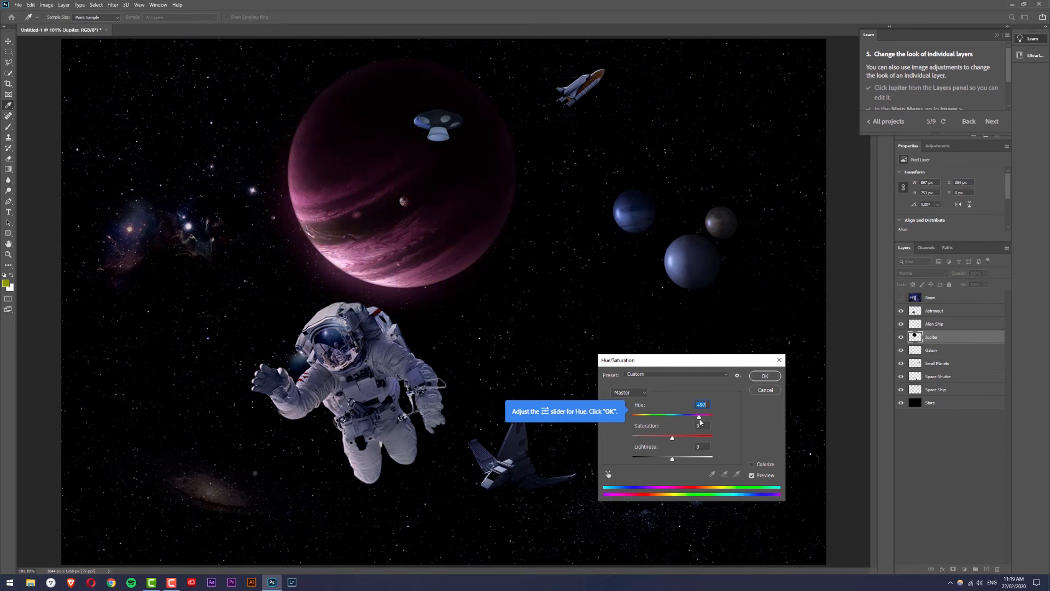
left_click(764, 376)
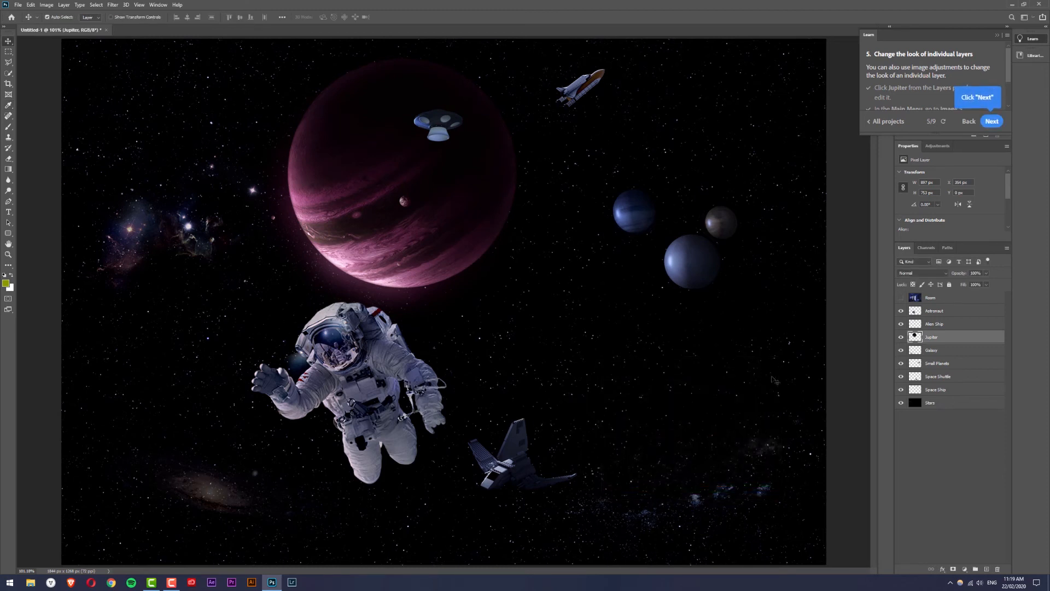
Make the Room layer visible again in the tour's sixth lesson and continue to the lesson on editing a layer with tools
left_click(991, 122)
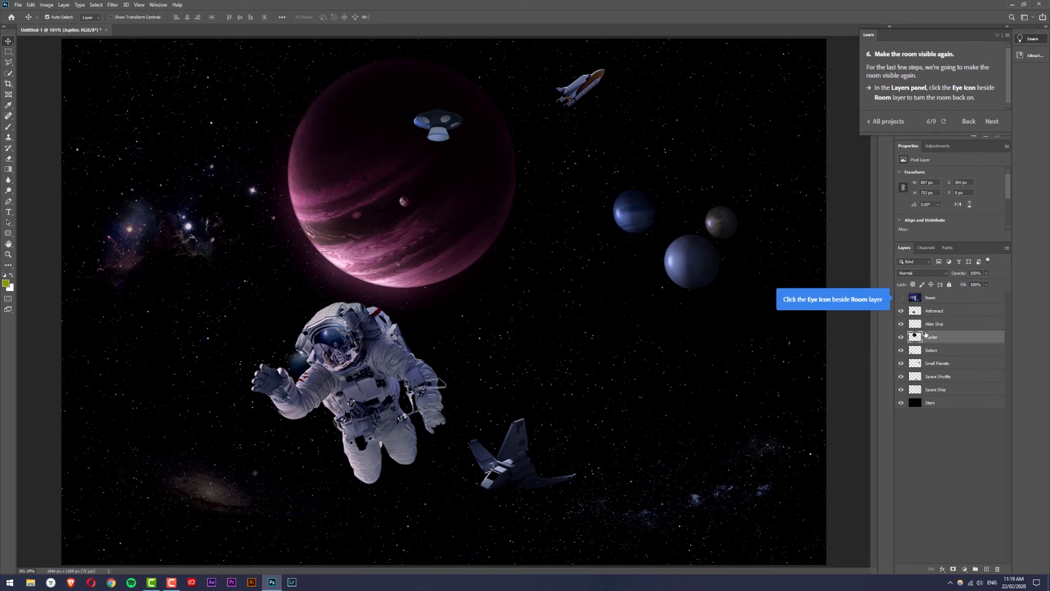
left_click(901, 298)
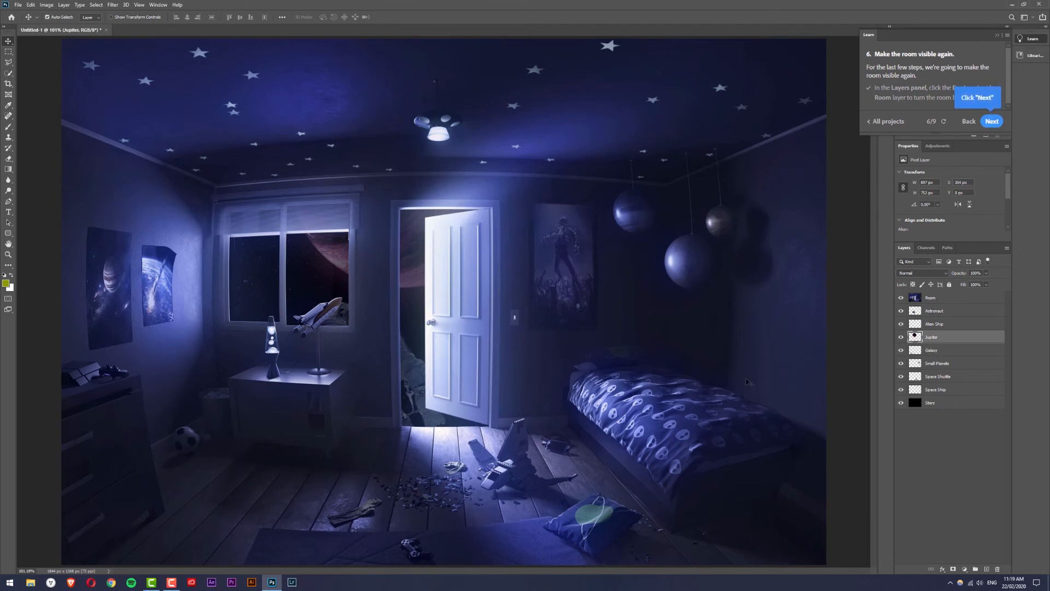
left_click(992, 121)
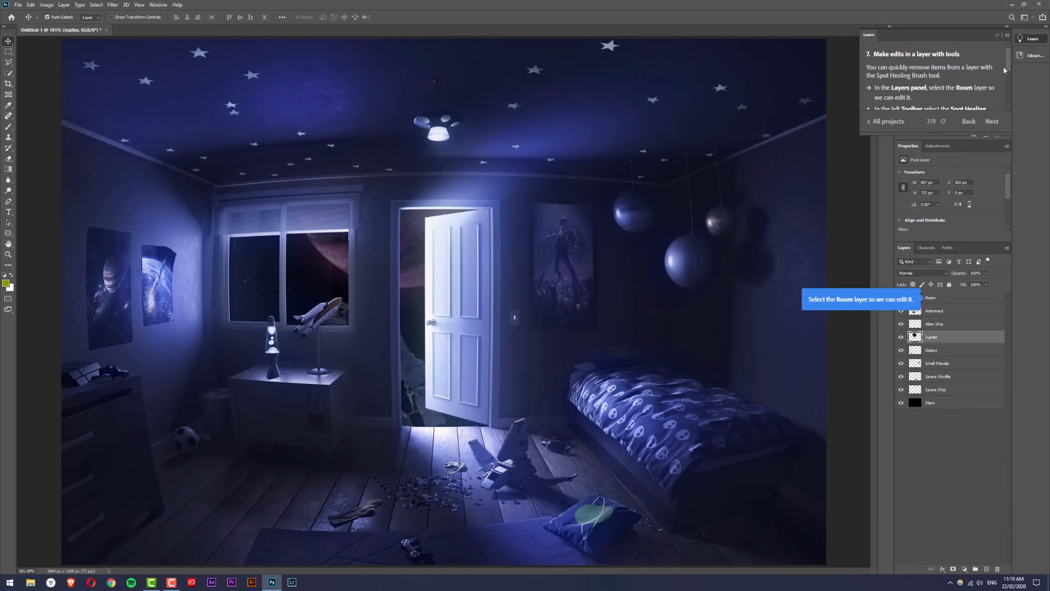
Select the Room layer and set up the Spot Healing Brush with a size of about 50 px
left_click_drag(1009, 67, 1009, 83)
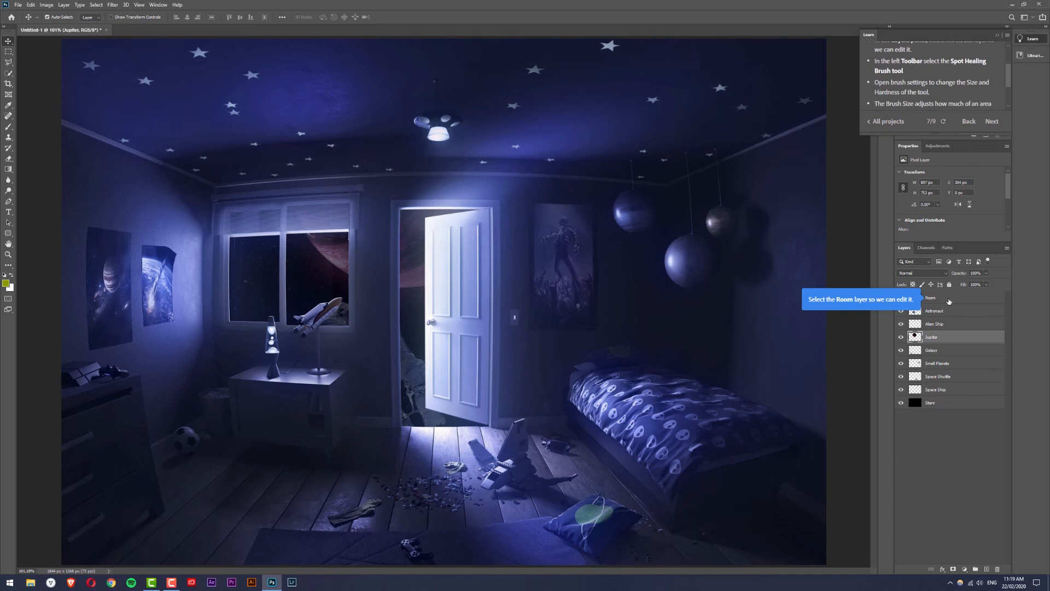
left_click(949, 300)
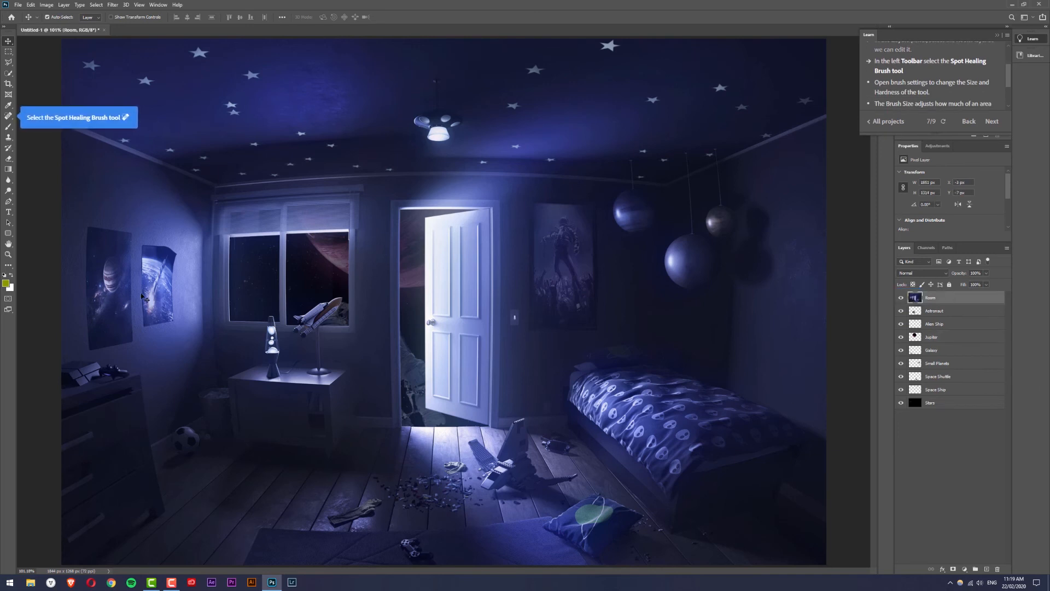
left_click(9, 117)
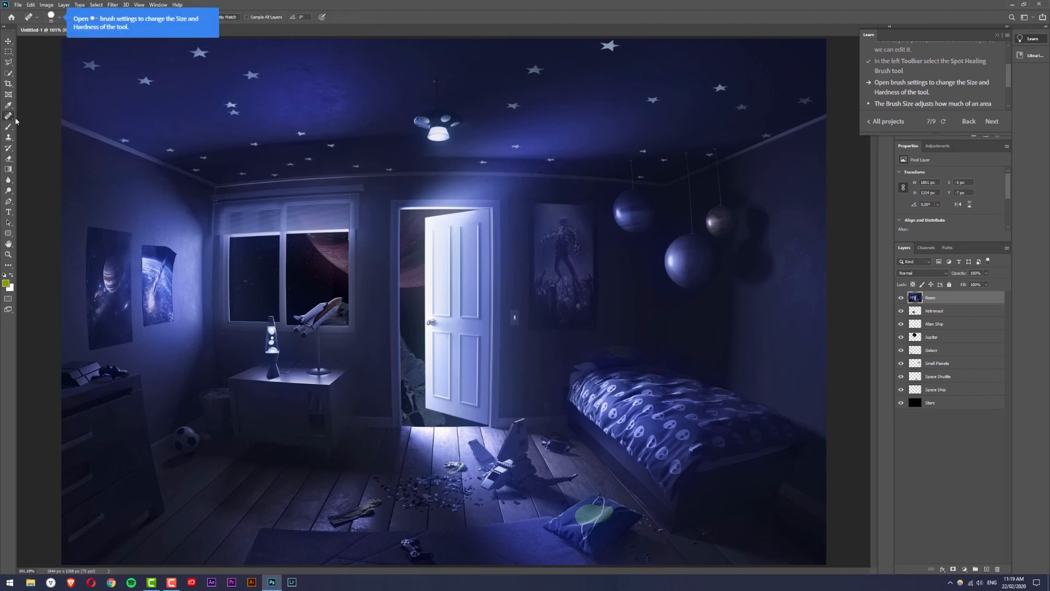
left_click(59, 21)
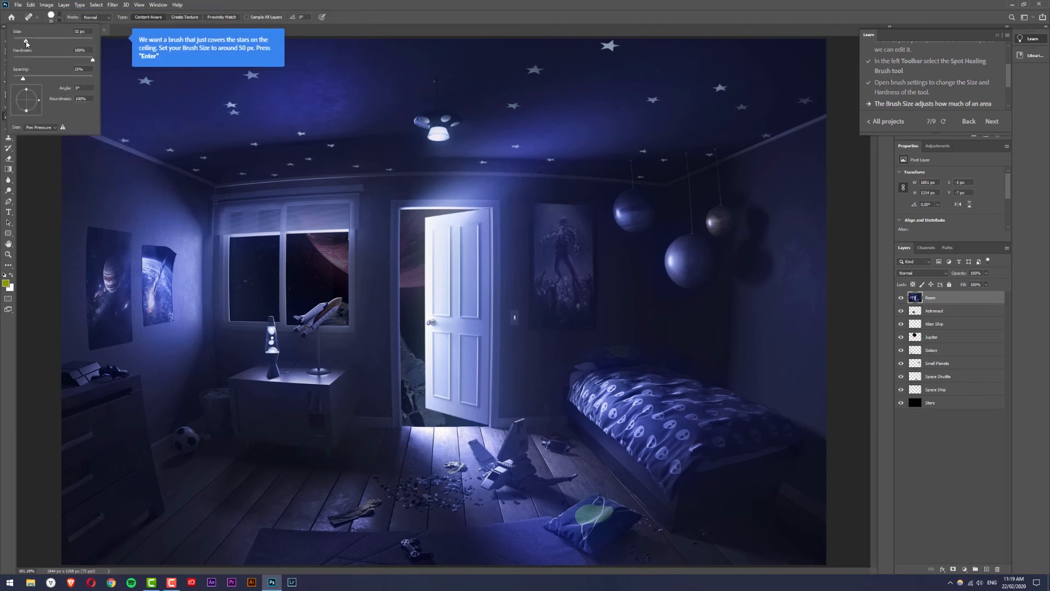
left_click_drag(27, 41, 34, 43)
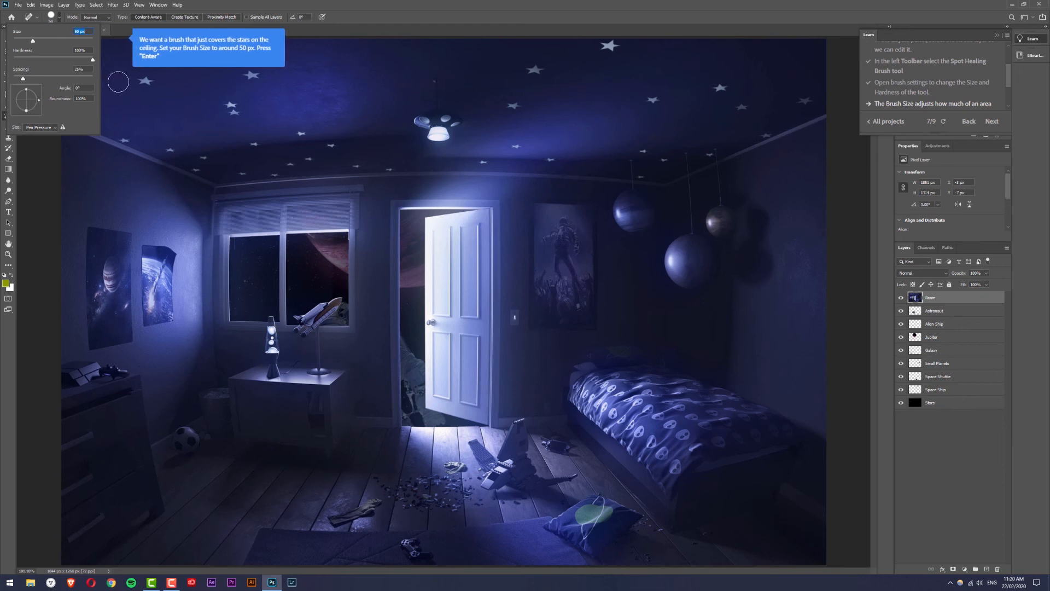
key("Return")
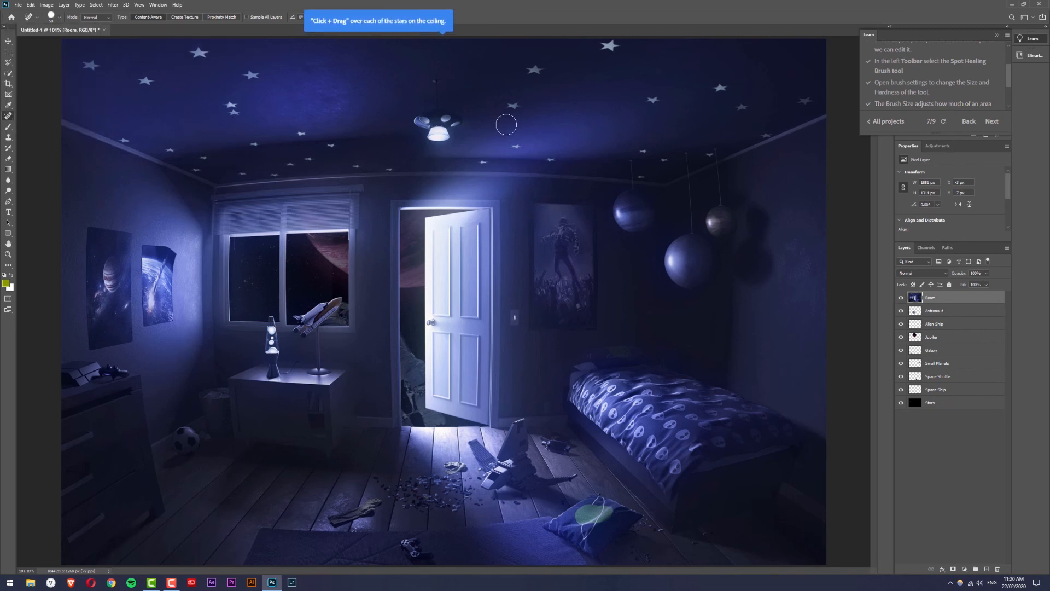
Heal away the large ceiling stars and a few small ones on the Room layer, and advance the tour to the lesson on adding a photo
left_click_drag(518, 102, 511, 104)
left_click_drag(544, 69, 533, 73)
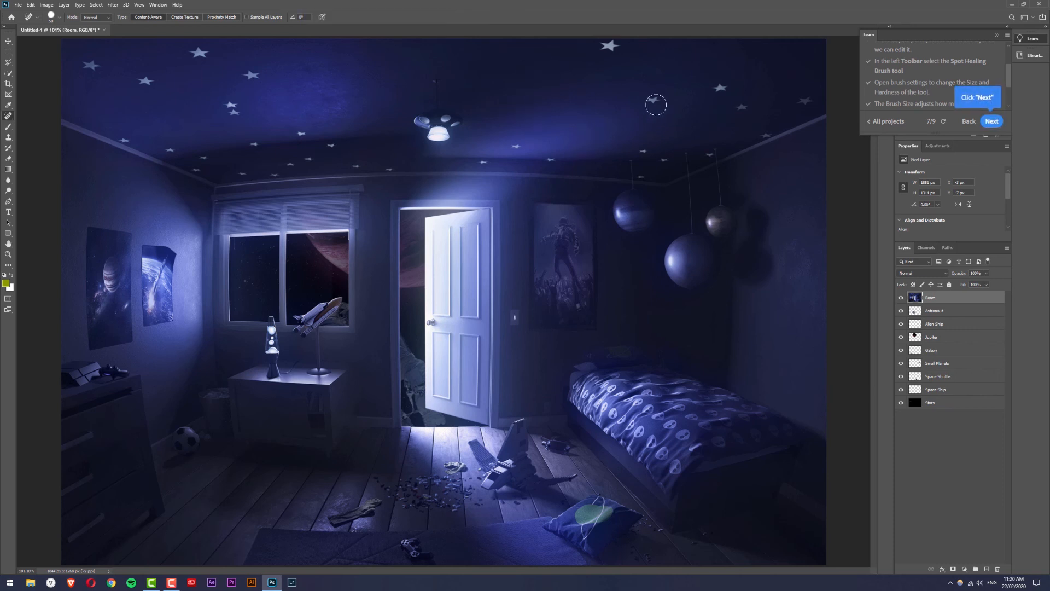
left_click_drag(656, 104, 654, 99)
left_click_drag(720, 87, 741, 108)
left_click_drag(809, 99, 809, 99)
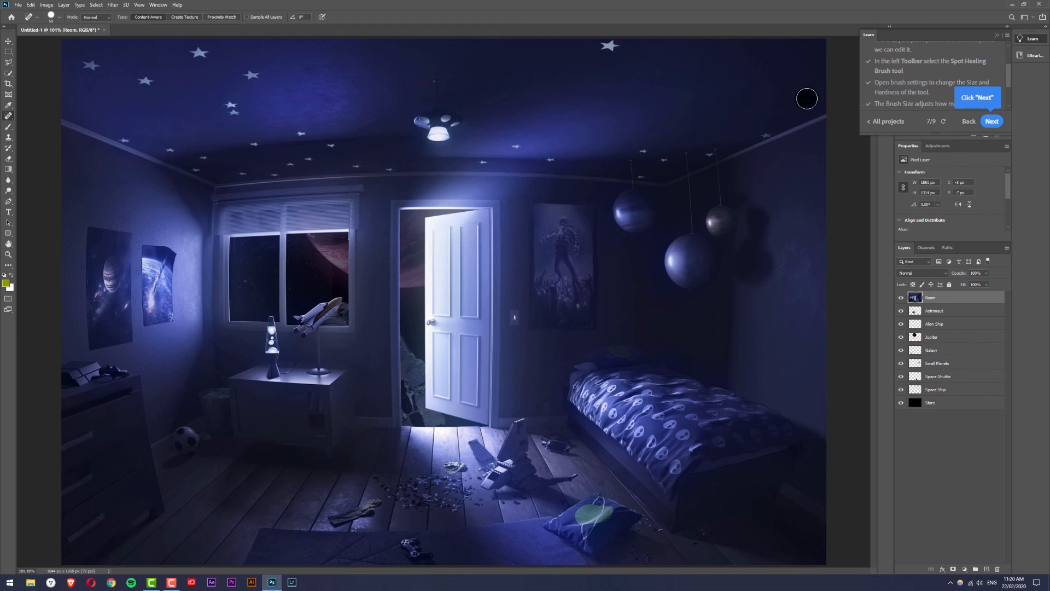
left_click_drag(610, 46, 610, 47)
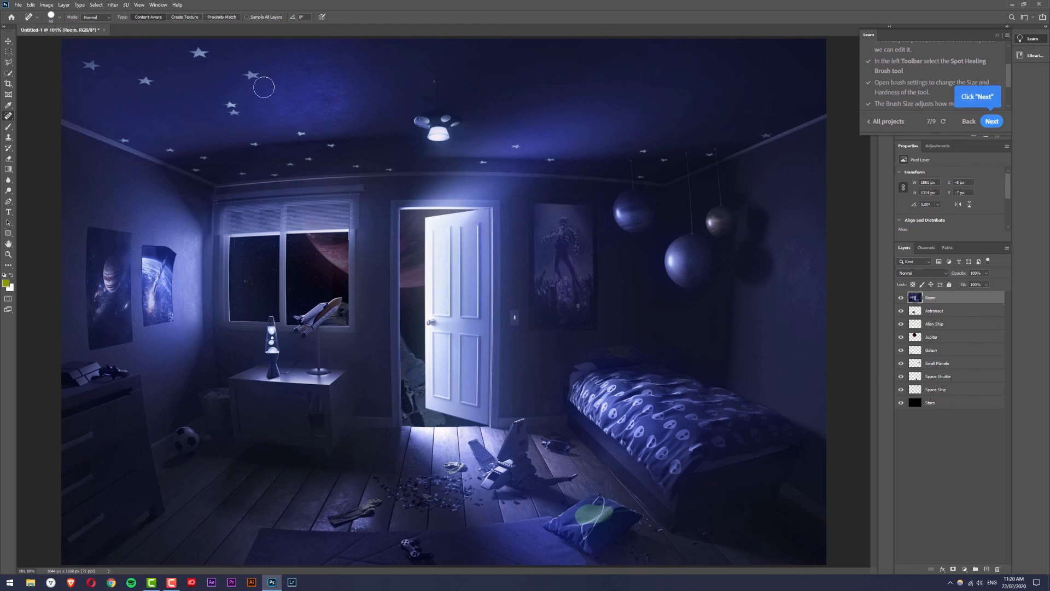
left_click_drag(231, 105, 232, 105)
left_click_drag(252, 74, 252, 74)
left_click_drag(201, 53, 200, 53)
left_click_drag(146, 80, 93, 66)
left_click(299, 132)
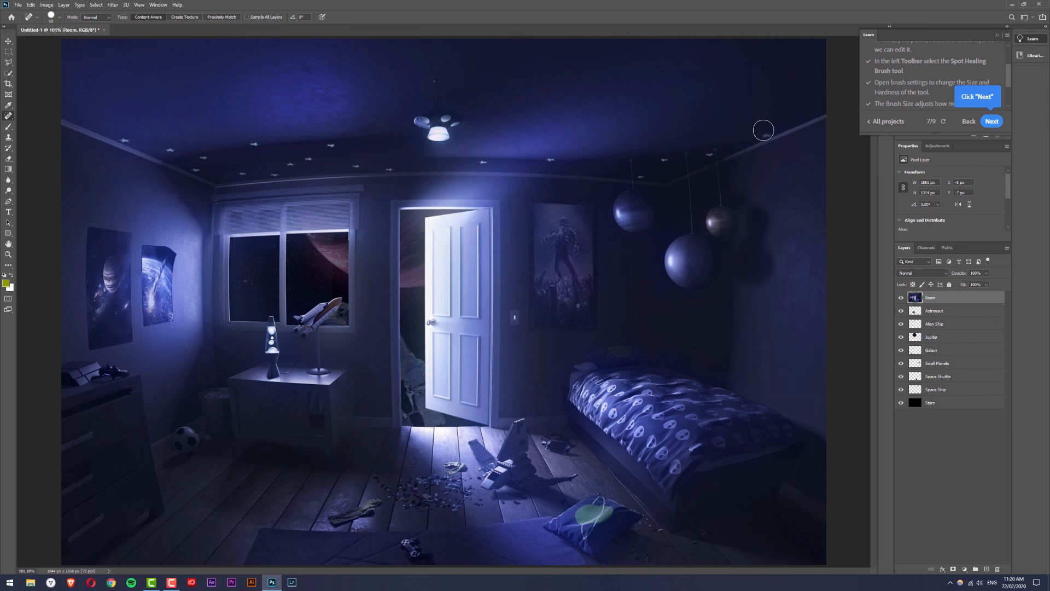
left_click_drag(549, 157, 550, 158)
left_click(482, 161)
left_click(255, 143)
left_click(992, 121)
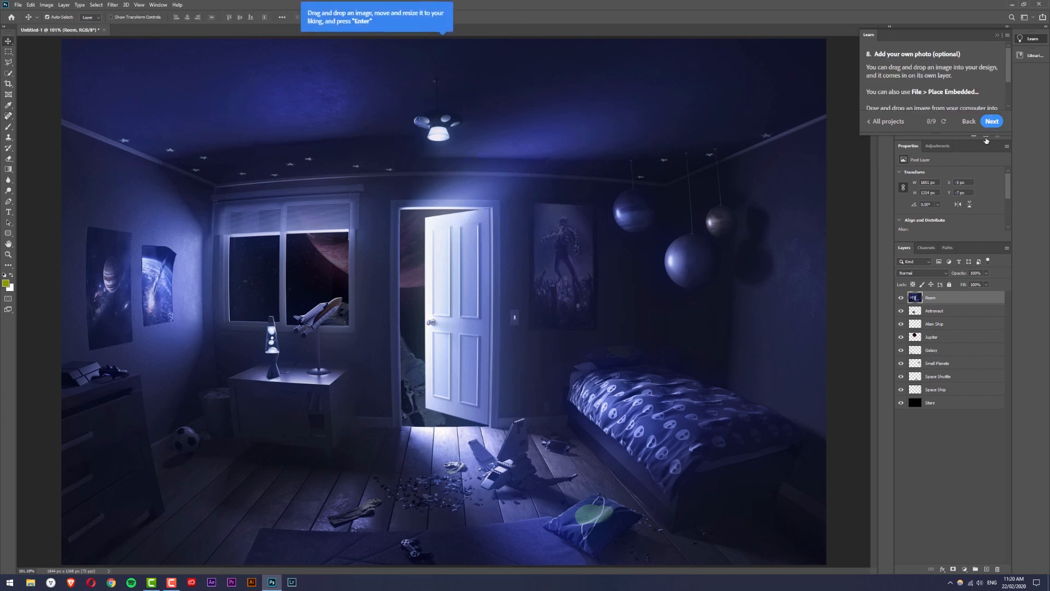